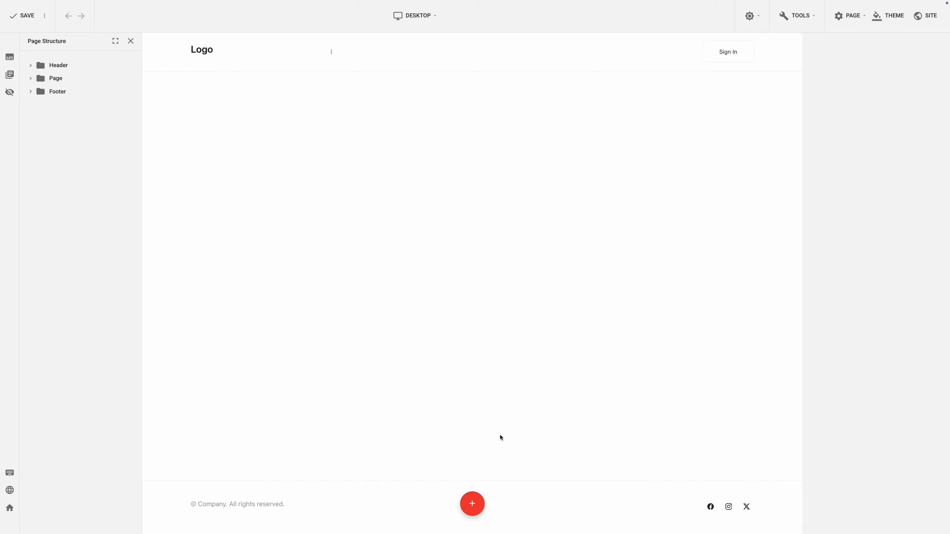
Add a new section with 2 columns to the empty page.
{"action": "left_click", "coordinate": [472, 504]}
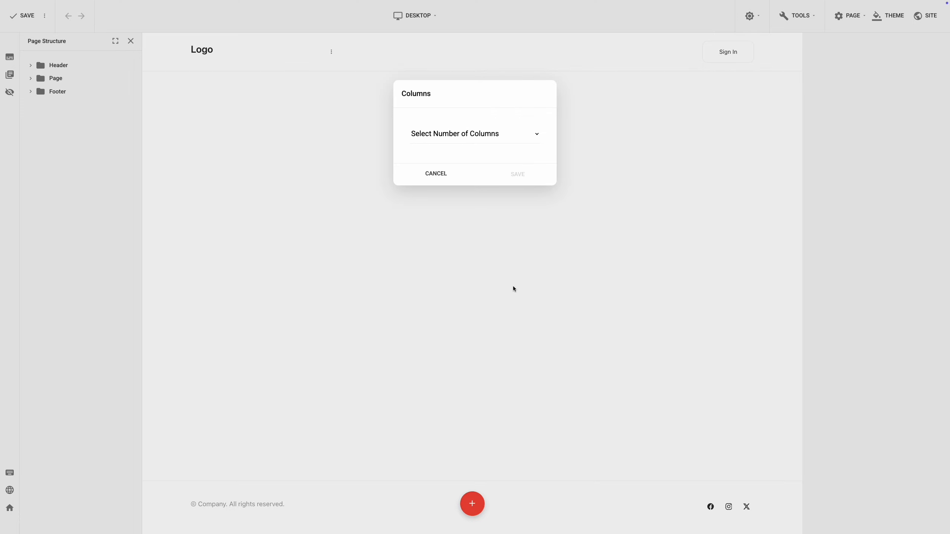
{"action": "left_click", "coordinate": [524, 138]}
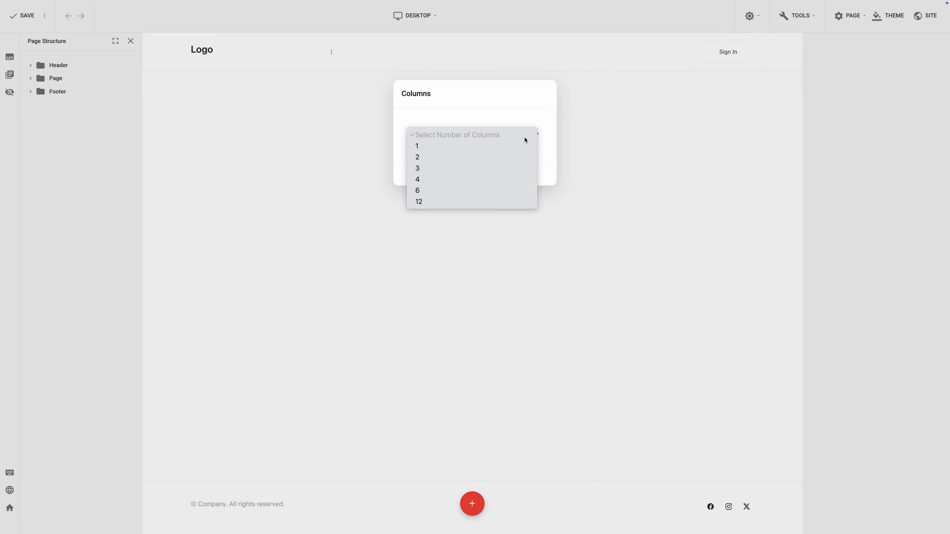
{"action": "left_click", "coordinate": [522, 157]}
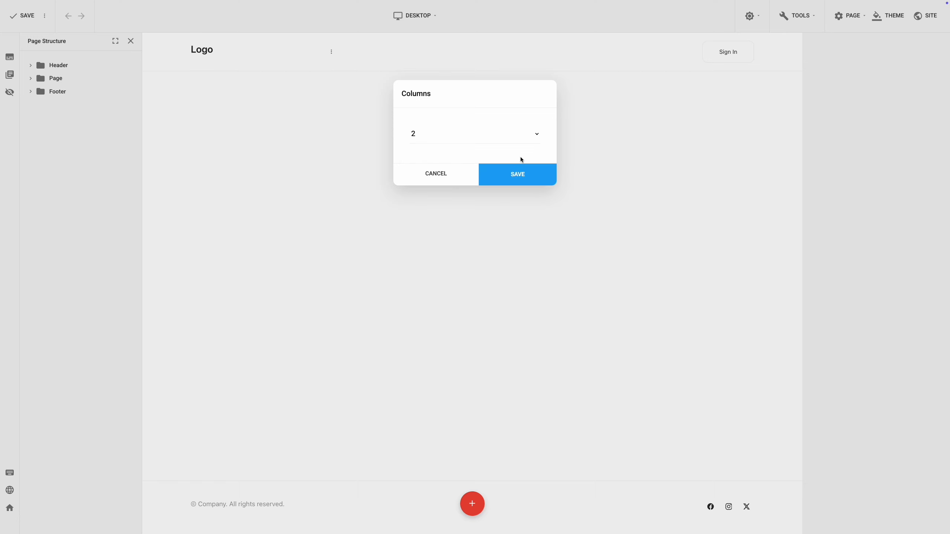
{"action": "left_click", "coordinate": [529, 179]}
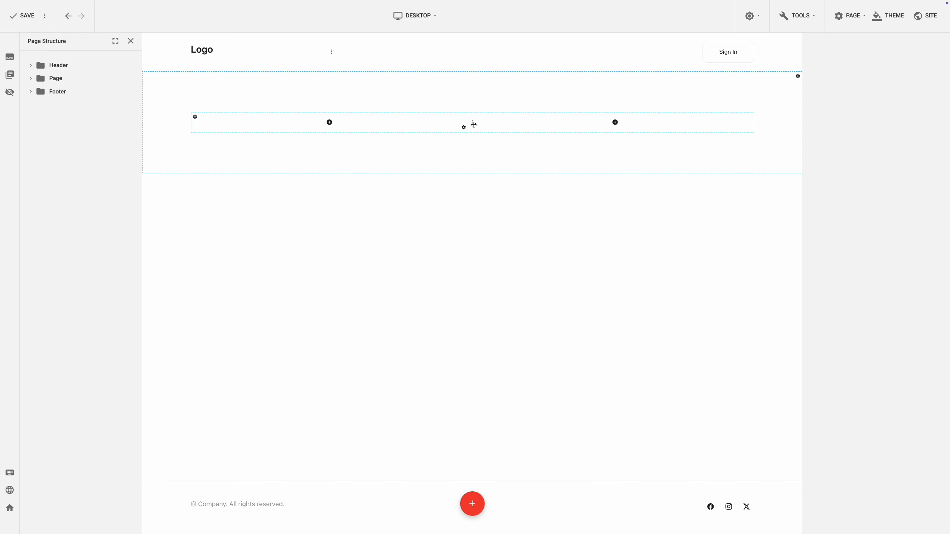
{"action": "mouse_move", "coordinate": [473, 124]}
{"action": "left_mouse_down"}
{"action": "mouse_move", "coordinate": [391, 130]}
{"action": "mouse_move", "coordinate": [532, 128]}
{"action": "mouse_move", "coordinate": [472, 127]}
{"action": "left_mouse_up"}
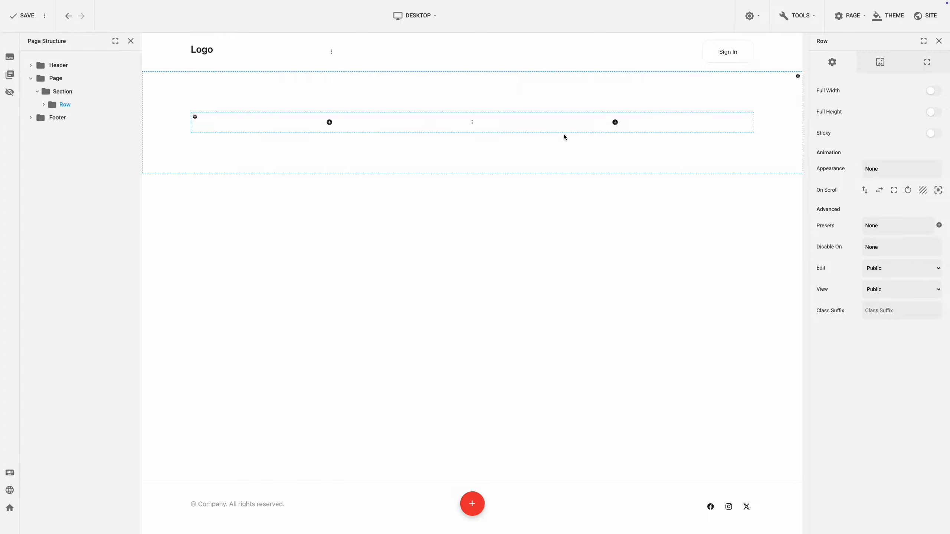
Add an Image plugin to the section's second column using img-3.jpg from the media library root.
{"action": "left_click", "coordinate": [615, 123]}
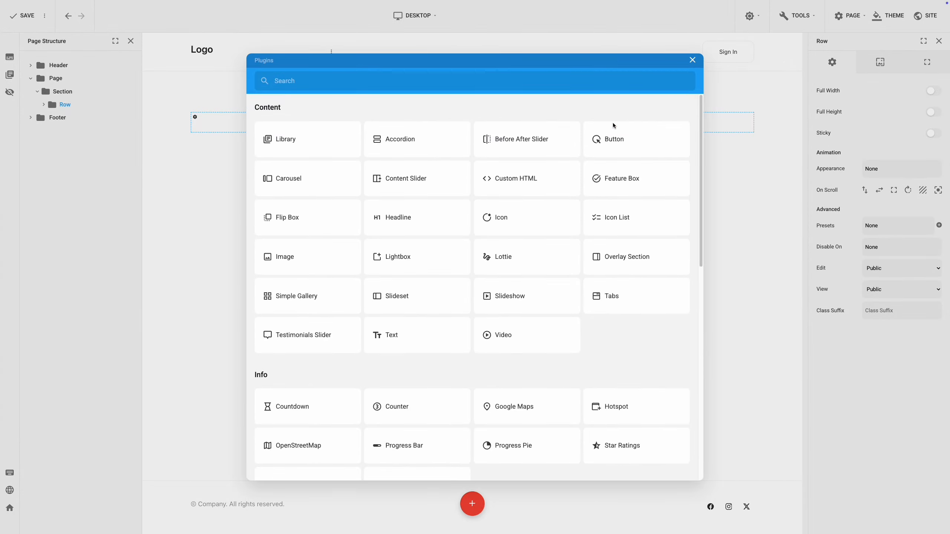
{"action": "left_click", "coordinate": [507, 81]}
{"action": "type", "text": "image"}
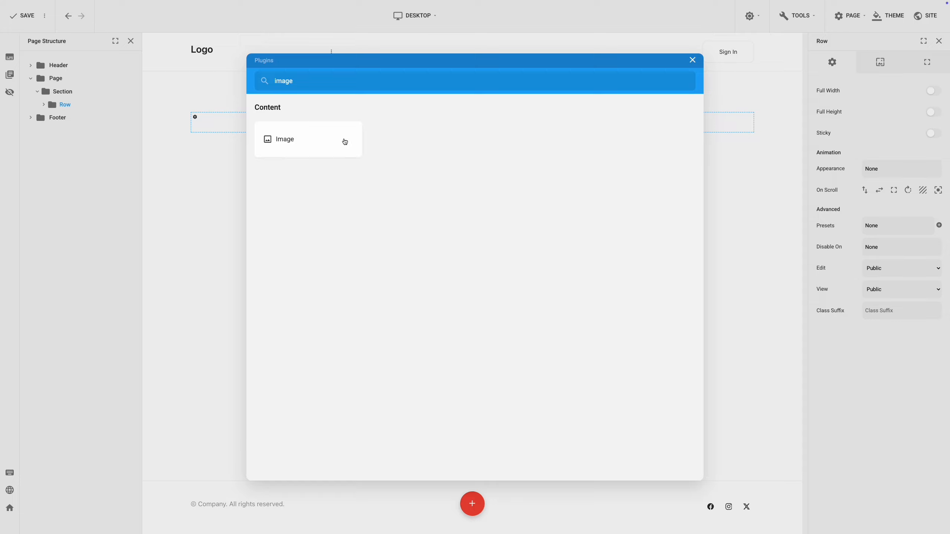
{"action": "left_click", "coordinate": [345, 141]}
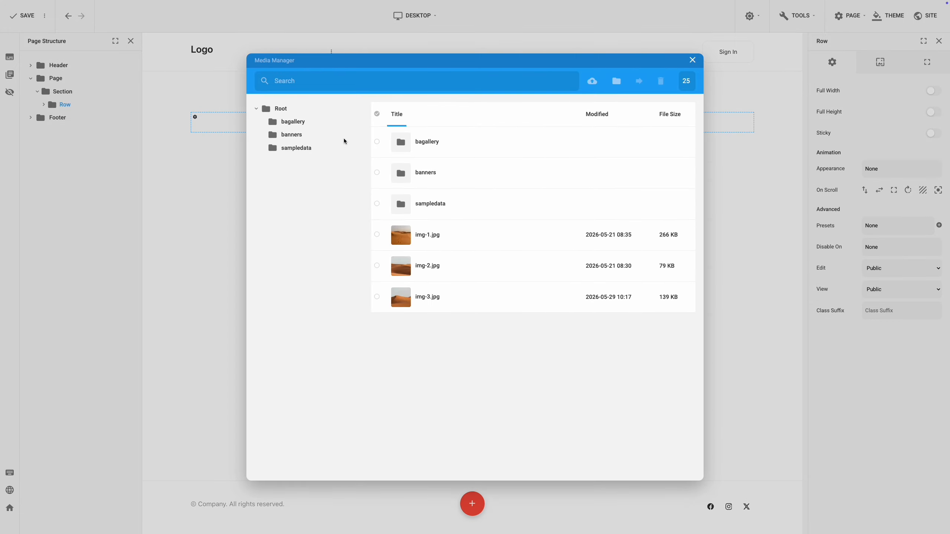
{"action": "left_click", "coordinate": [386, 302]}
{"action": "left_click", "coordinate": [668, 451]}
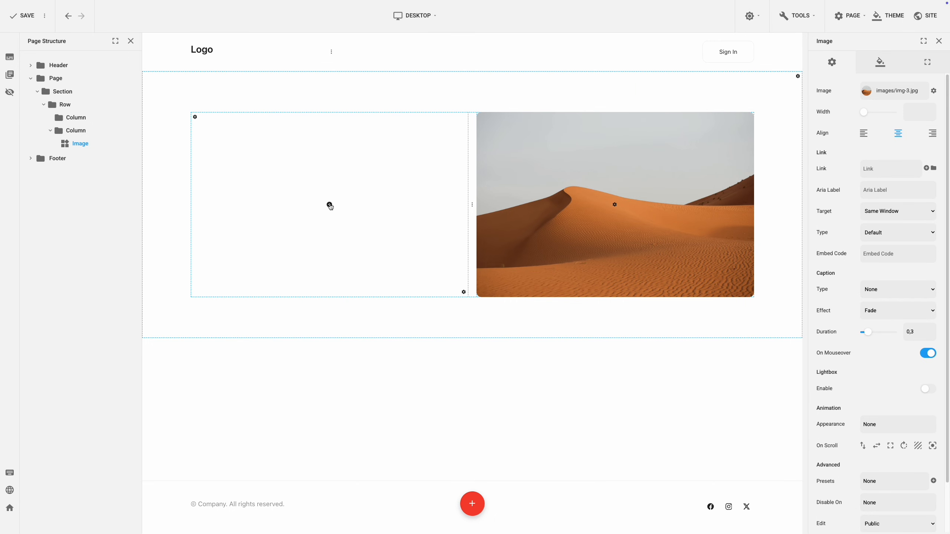
Add a Text plugin to the empty first column and set its text to "Some amazing title".
{"action": "left_click", "coordinate": [329, 205]}
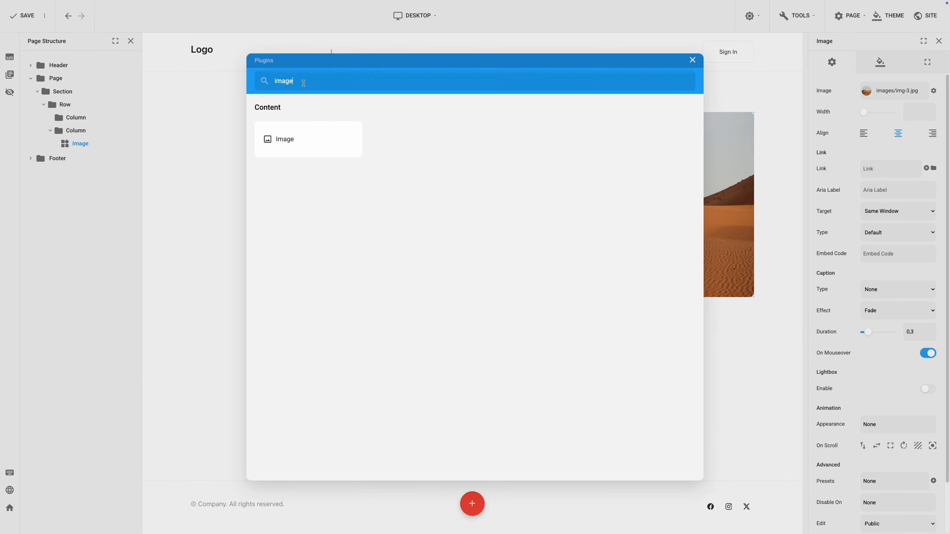
{"action": "double_click", "coordinate": [303, 82]}
{"action": "type", "text": "text"}
{"action": "left_click", "coordinate": [295, 138]}
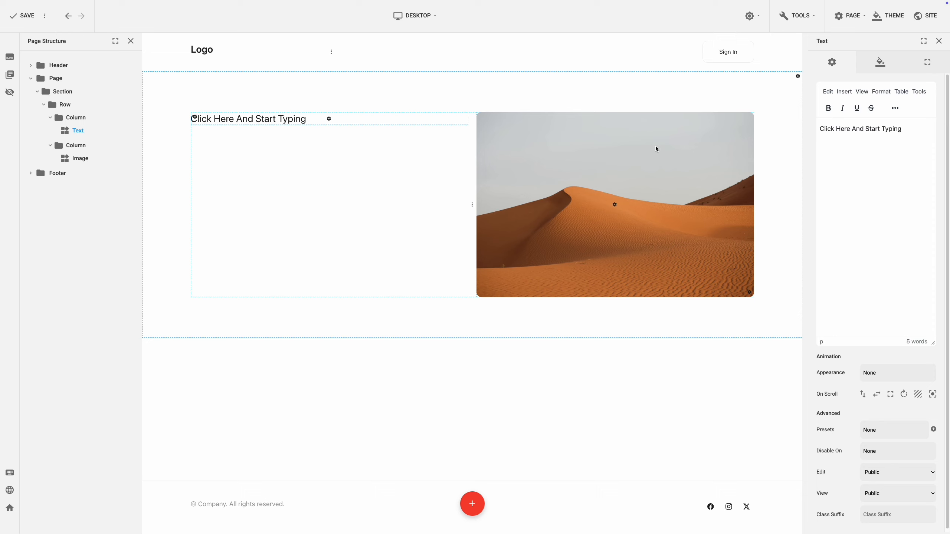
{"action": "triple_click", "coordinate": [842, 129]}
{"action": "type", "text": "So"}
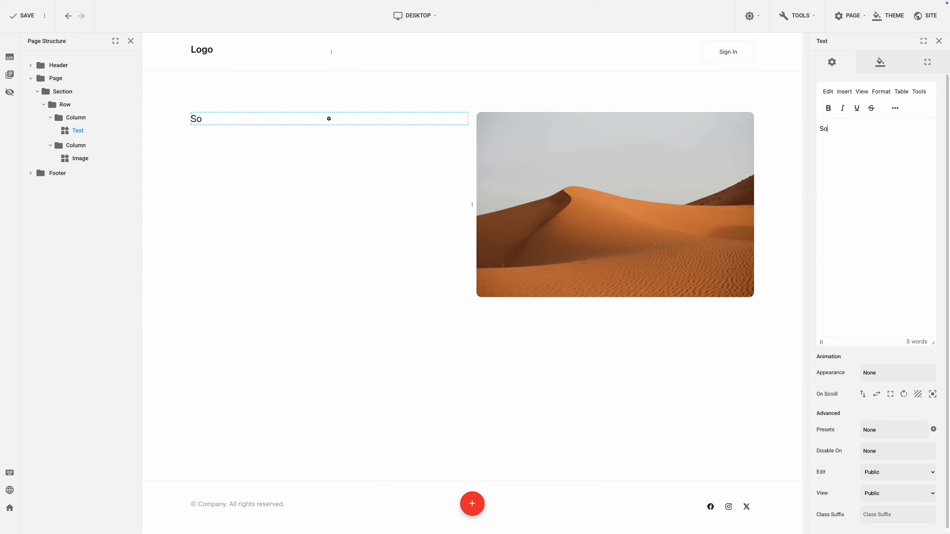
{"action": "type", "text": "me amazing title"}
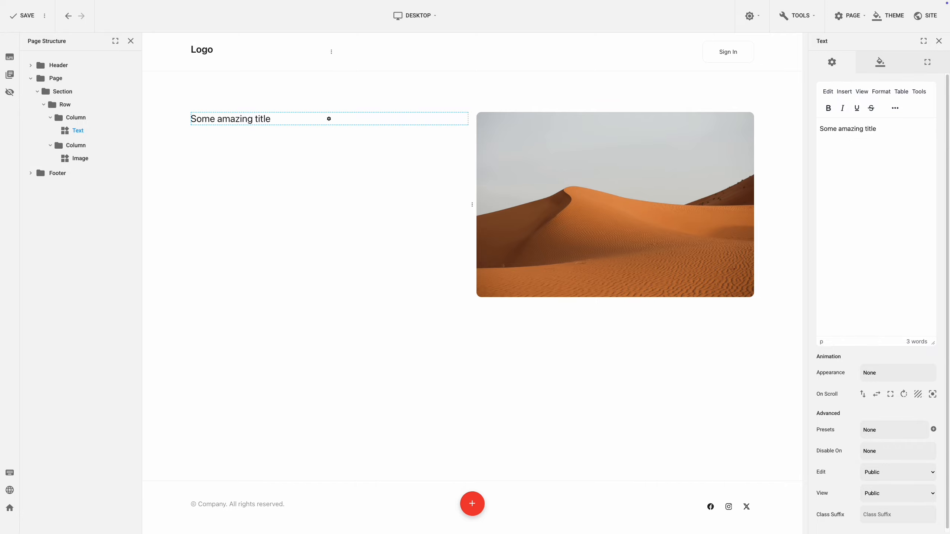
Add a second Text plugin below "Some amazing title" and format its placeholder text as Heading 1.
{"action": "left_click", "coordinate": [329, 119]}
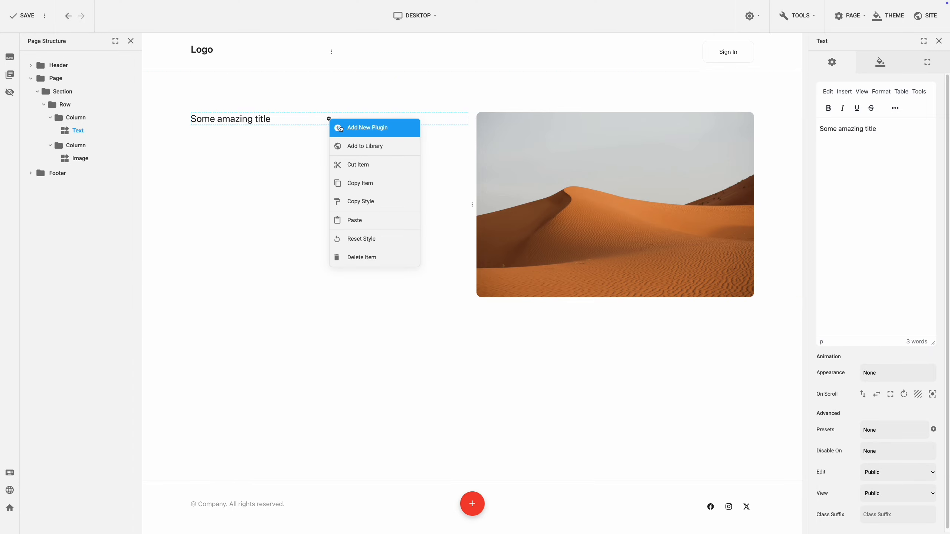
{"action": "left_click", "coordinate": [339, 127]}
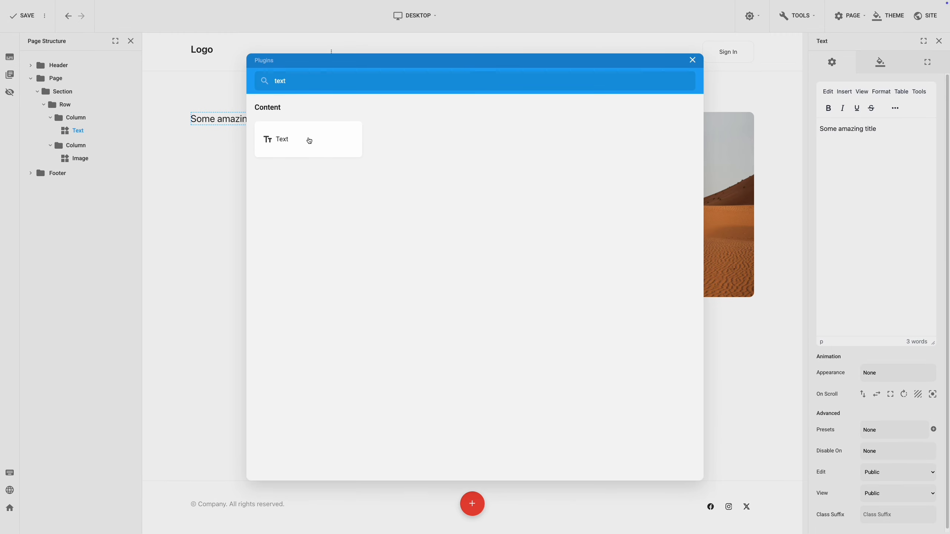
{"action": "left_click", "coordinate": [309, 141]}
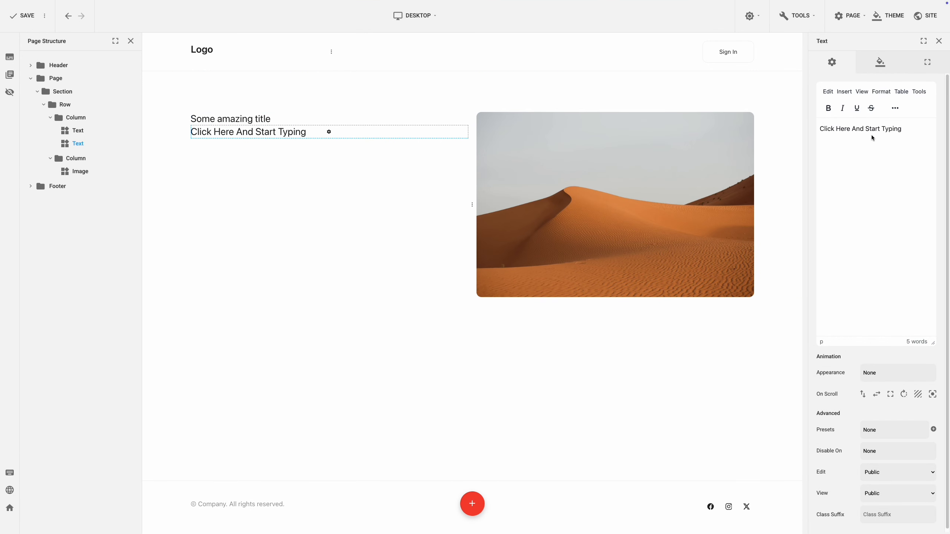
{"action": "left_click_drag", "start_coordinate": [902, 129], "coordinate": [819, 129]}
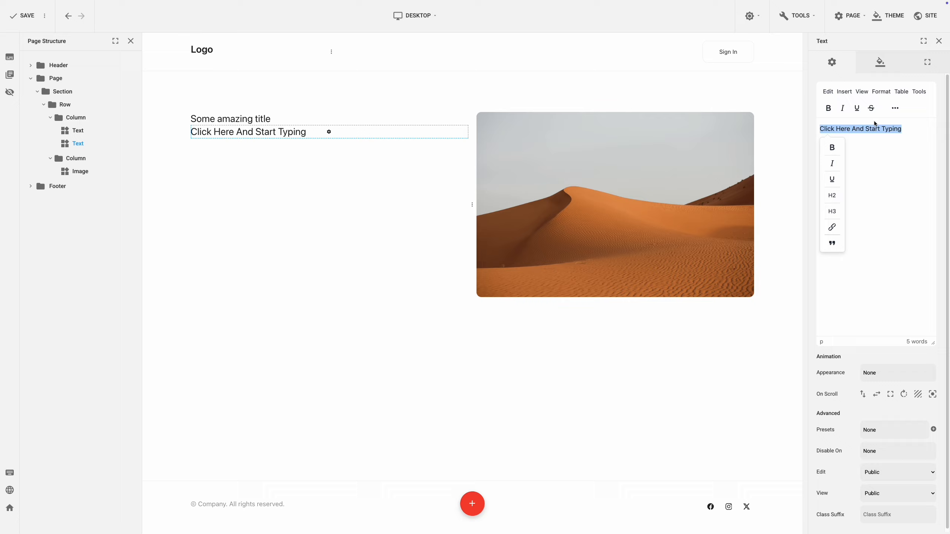
{"action": "left_click", "coordinate": [896, 109]}
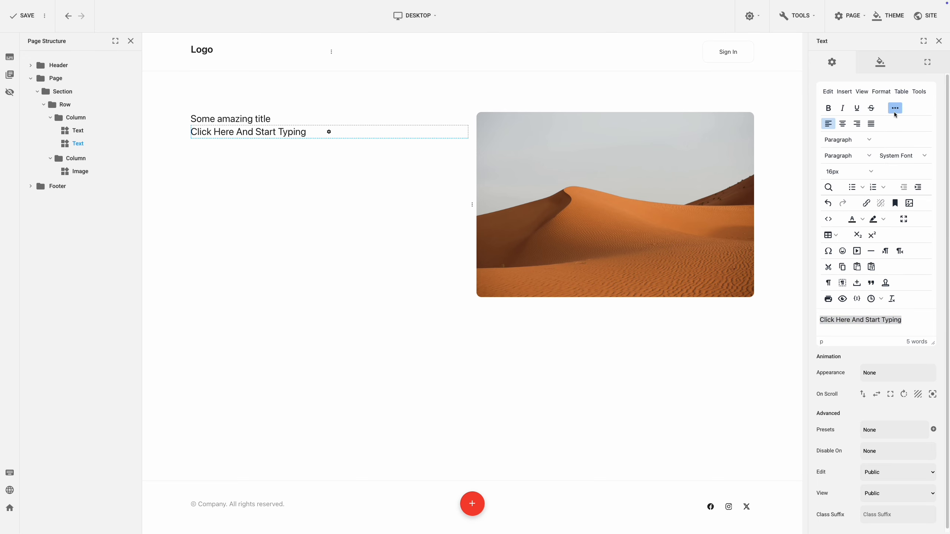
{"action": "left_click", "coordinate": [869, 141]}
{"action": "mouse_move", "coordinate": [842, 153]}
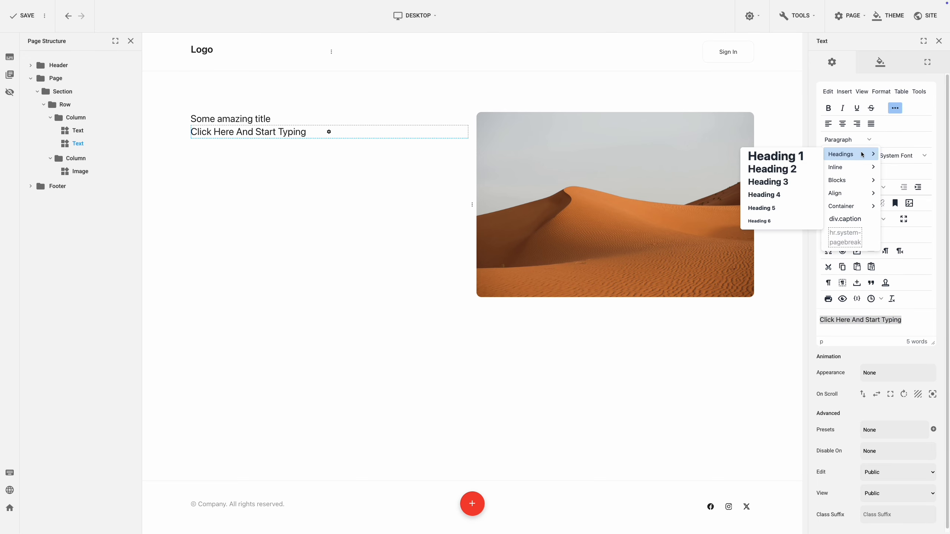
{"action": "left_click", "coordinate": [796, 159]}
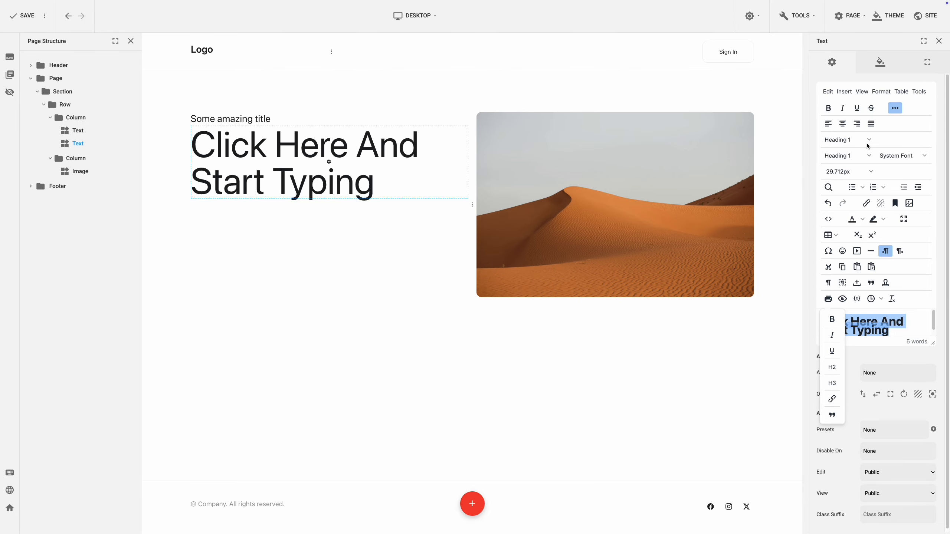
{"action": "left_click", "coordinate": [896, 110]}
{"action": "left_click", "coordinate": [883, 141]}
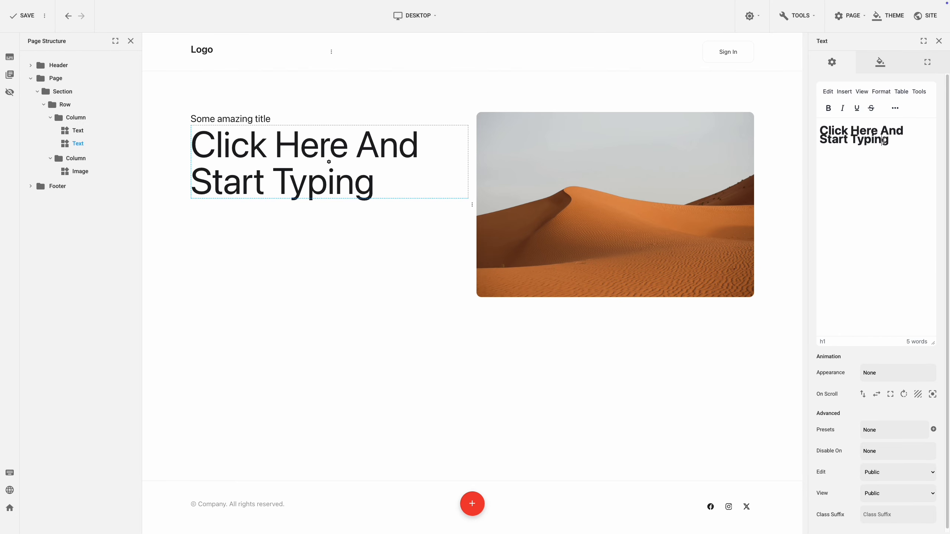
Replace the placeholder text of the Heading 1 block with "Some awesome title".
{"action": "triple_click", "coordinate": [883, 141]}
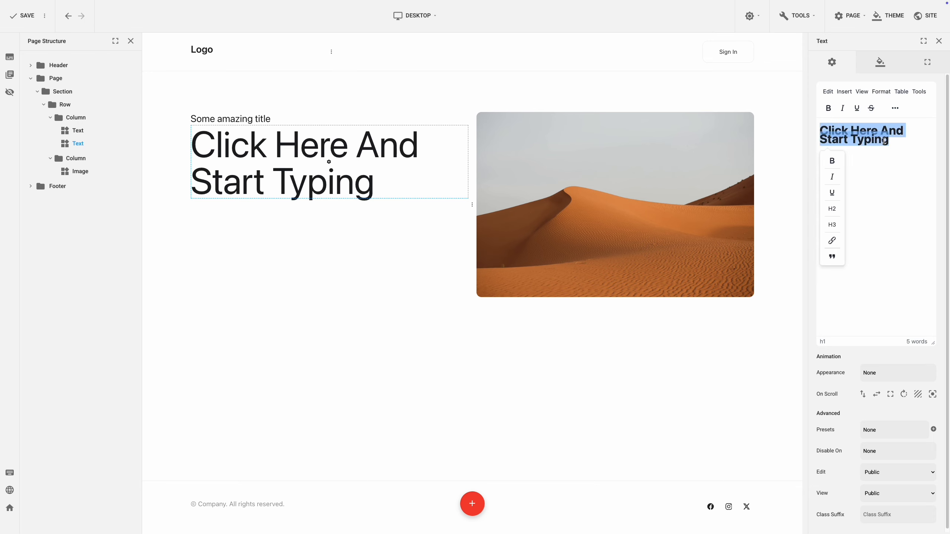
{"action": "type", "text": "Some aw"}
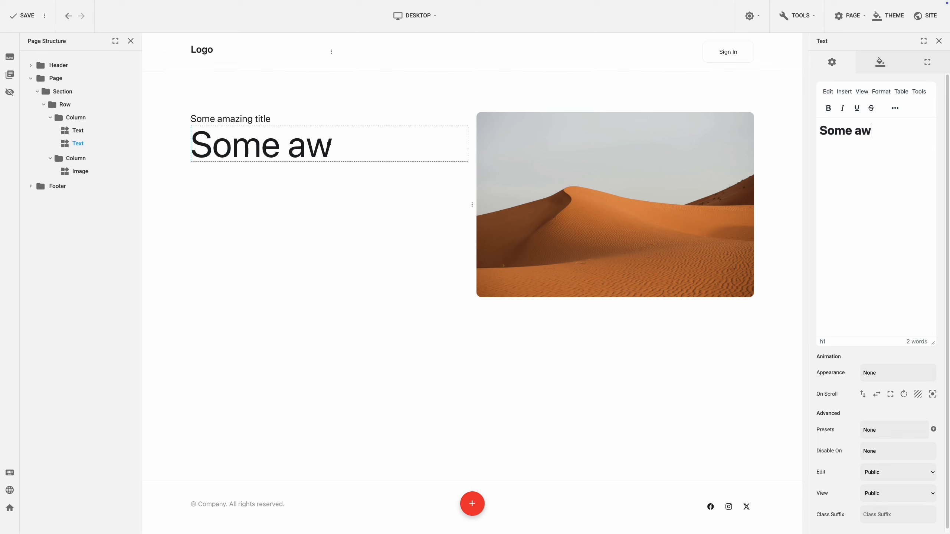
{"action": "type", "text": "esome title"}
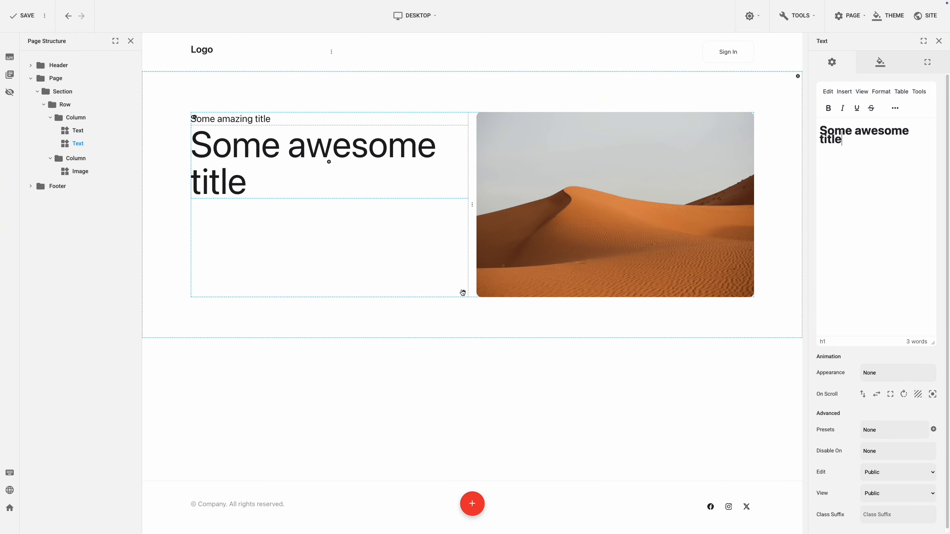
Add a nested row with 1 column to the first column, below the two text blocks.
{"action": "left_click", "coordinate": [462, 293]}
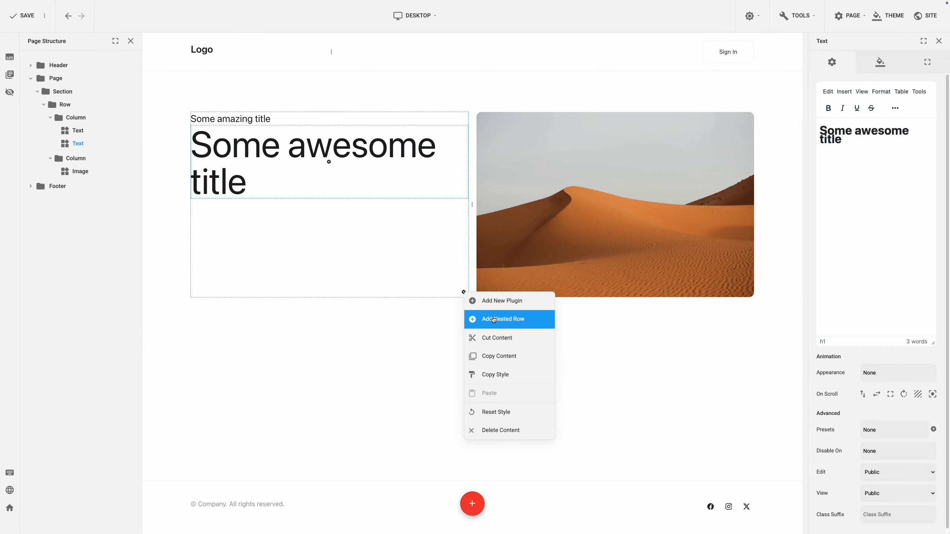
{"action": "left_click", "coordinate": [493, 319]}
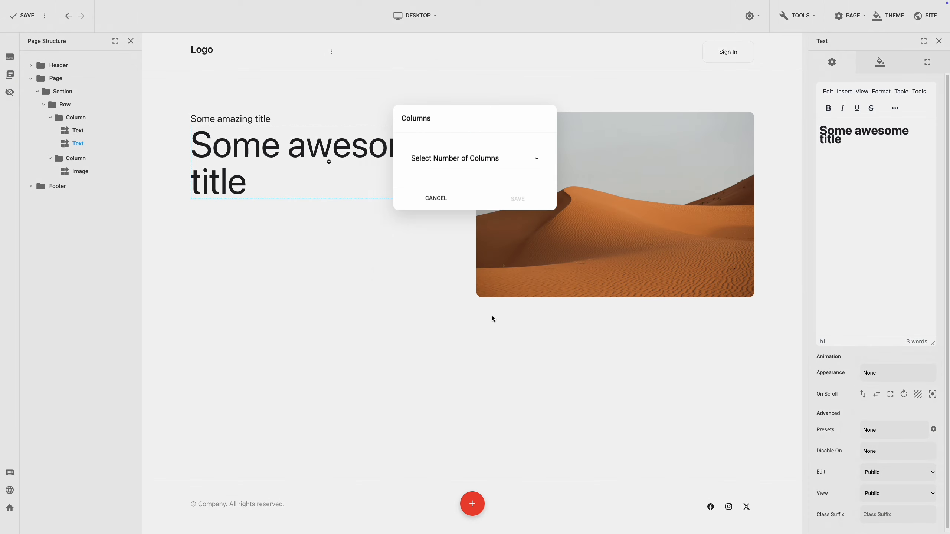
{"action": "left_click", "coordinate": [509, 138]}
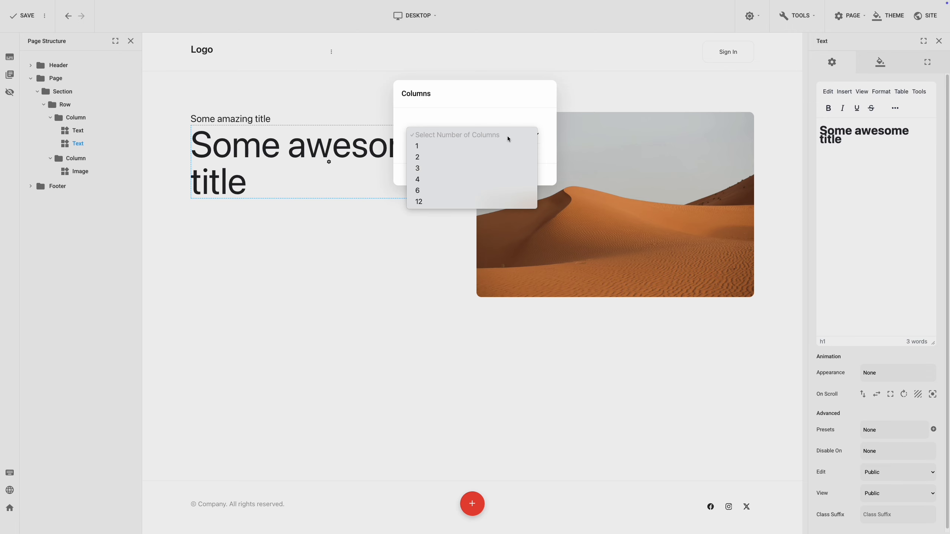
{"action": "left_click", "coordinate": [501, 147]}
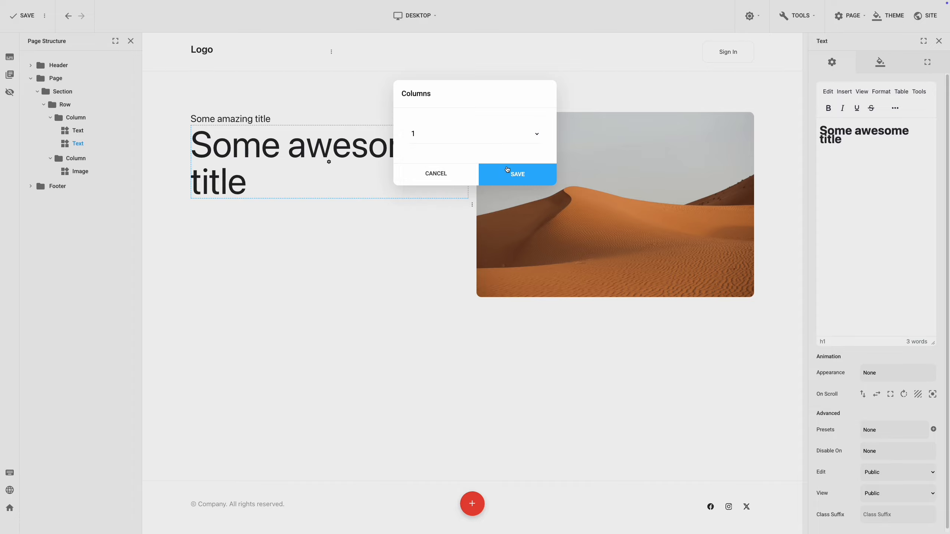
{"action": "left_click", "coordinate": [508, 169]}
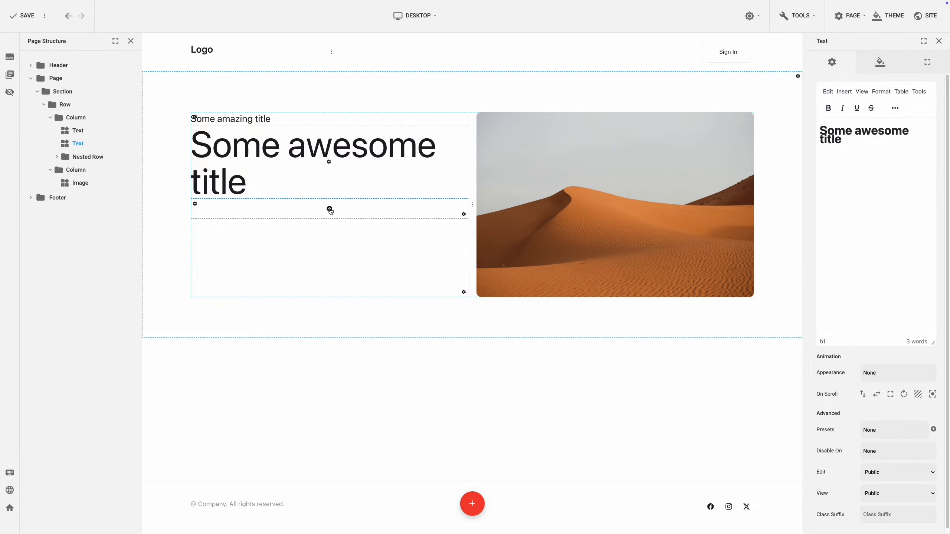
Insert a Button plugin into the empty nested row under the heading.
{"action": "left_click", "coordinate": [331, 211]}
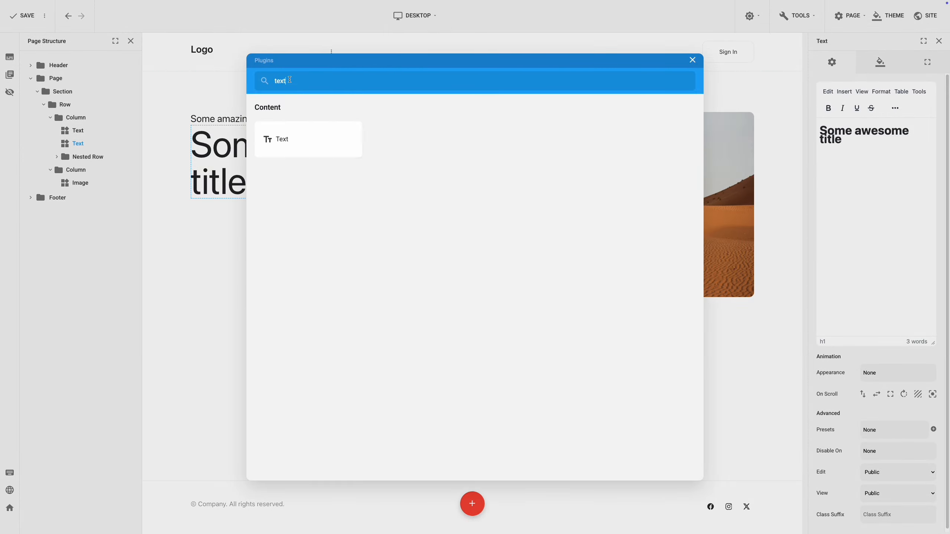
{"action": "double_click", "coordinate": [290, 80]}
{"action": "type", "text": "butt"}
{"action": "left_click", "coordinate": [283, 139]}
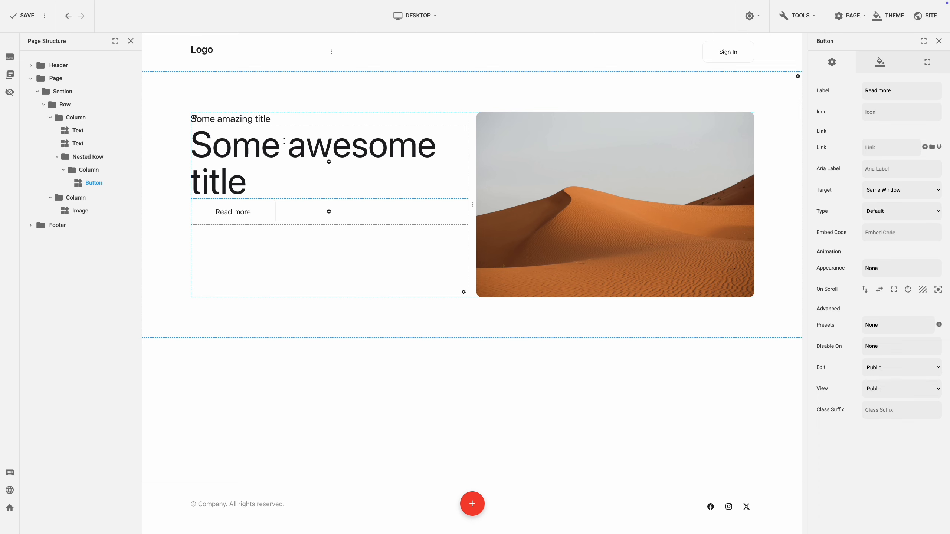
Add a second Button plugin below the first one in the nested row.
{"action": "left_click", "coordinate": [328, 212]}
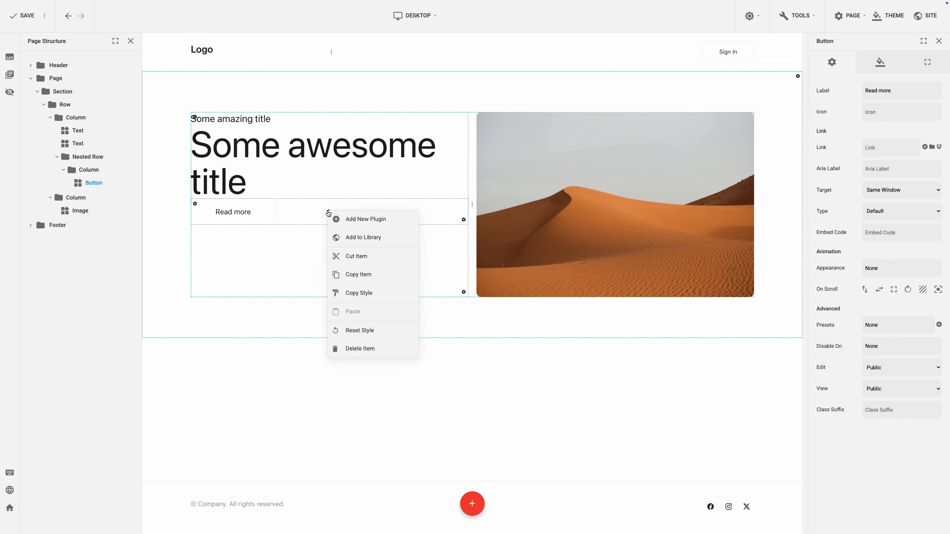
{"action": "left_click", "coordinate": [332, 219]}
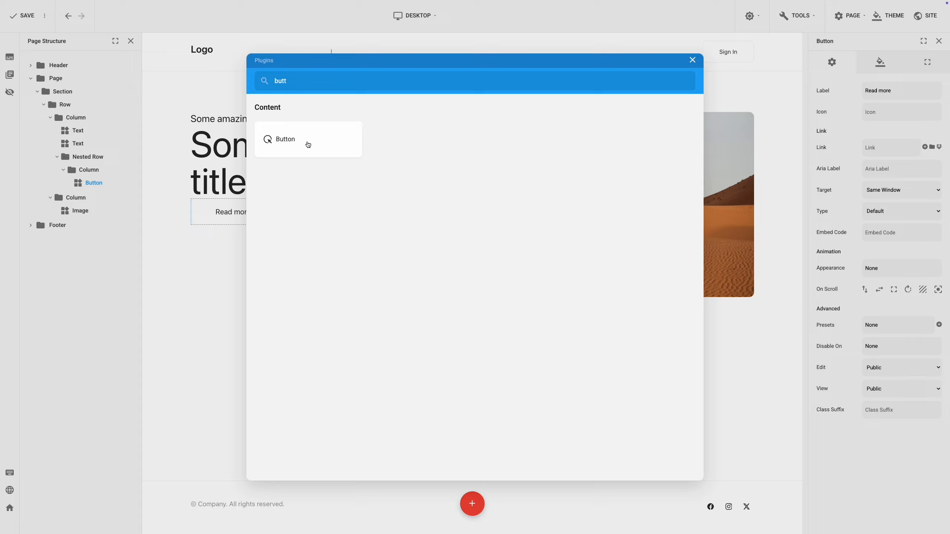
{"action": "left_click", "coordinate": [308, 144]}
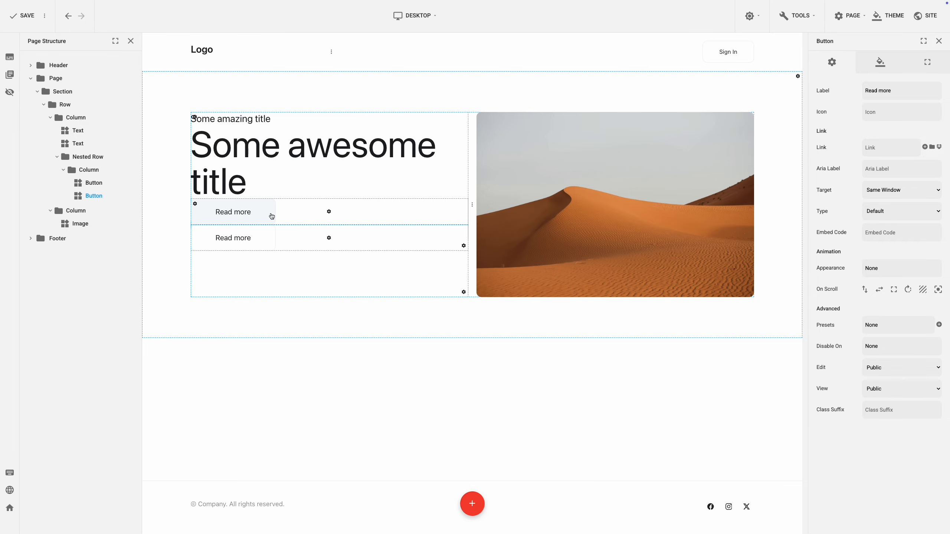
Label the upper button in the nested row "Join Now" and apply the btn-secondary preset to it.
{"action": "left_click", "coordinate": [272, 217]}
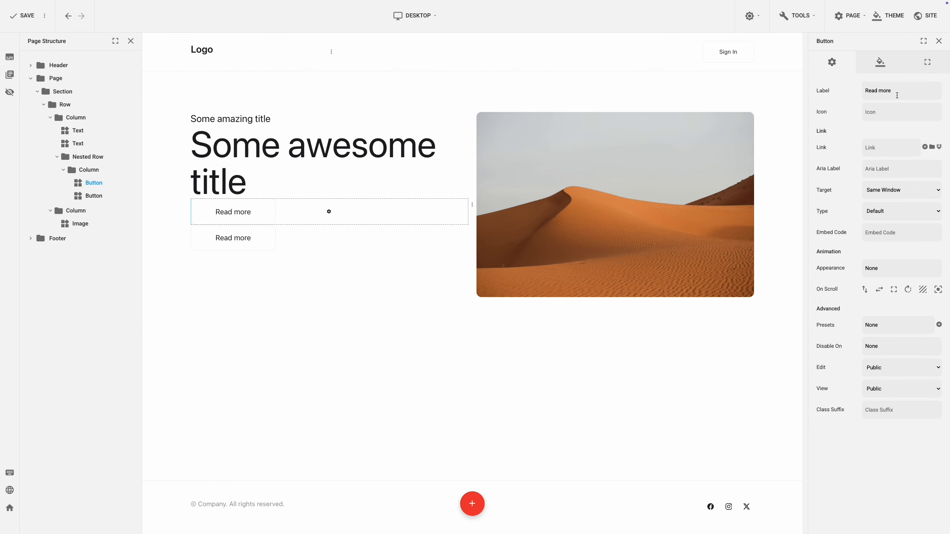
{"action": "left_click_drag", "start_coordinate": [897, 95], "coordinate": [862, 91]}
{"action": "type", "text": "Join Now"}
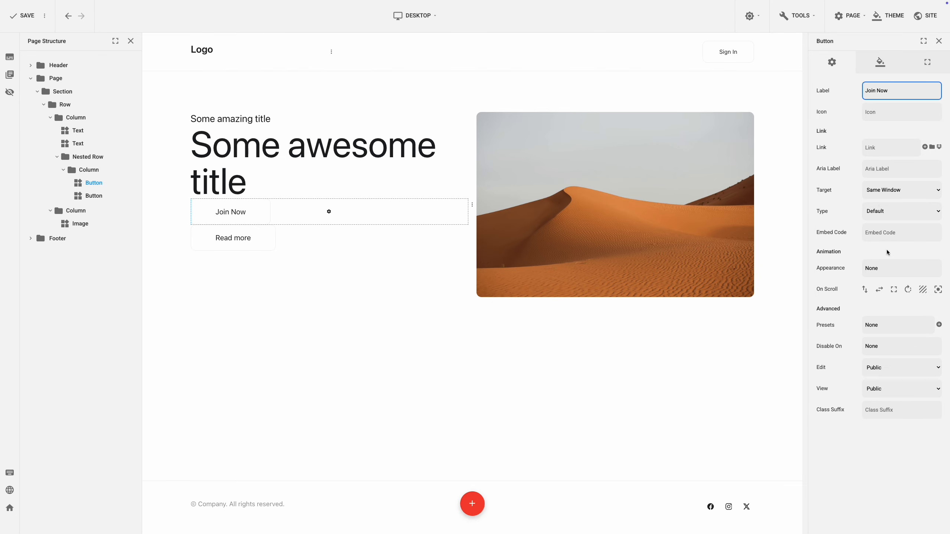
{"action": "left_click", "coordinate": [890, 325]}
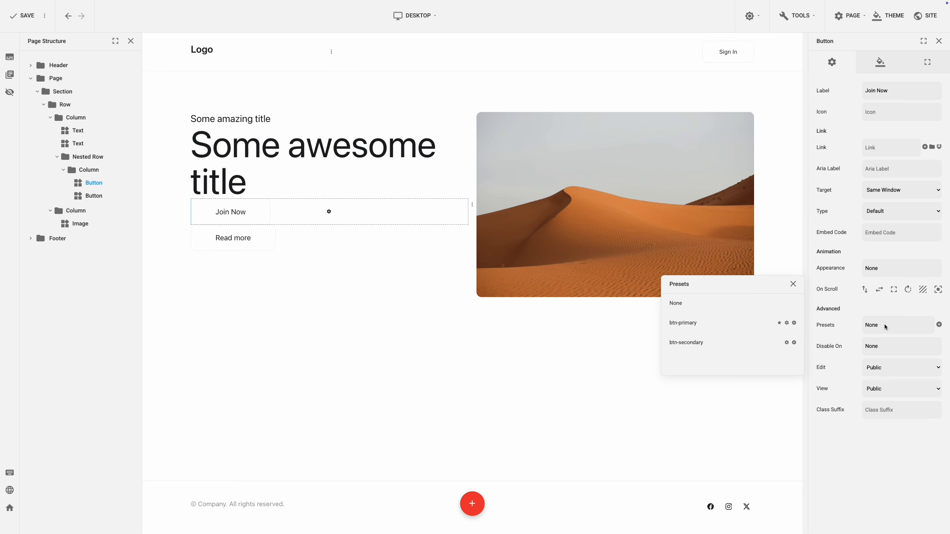
{"action": "left_click", "coordinate": [732, 343]}
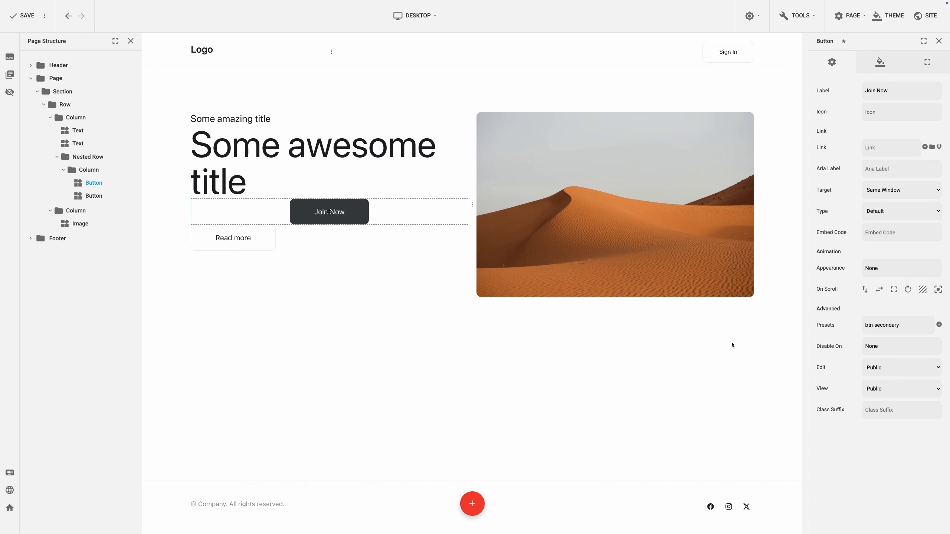
Label the lower button in the nested row "Learn more".
{"action": "left_click", "coordinate": [260, 243]}
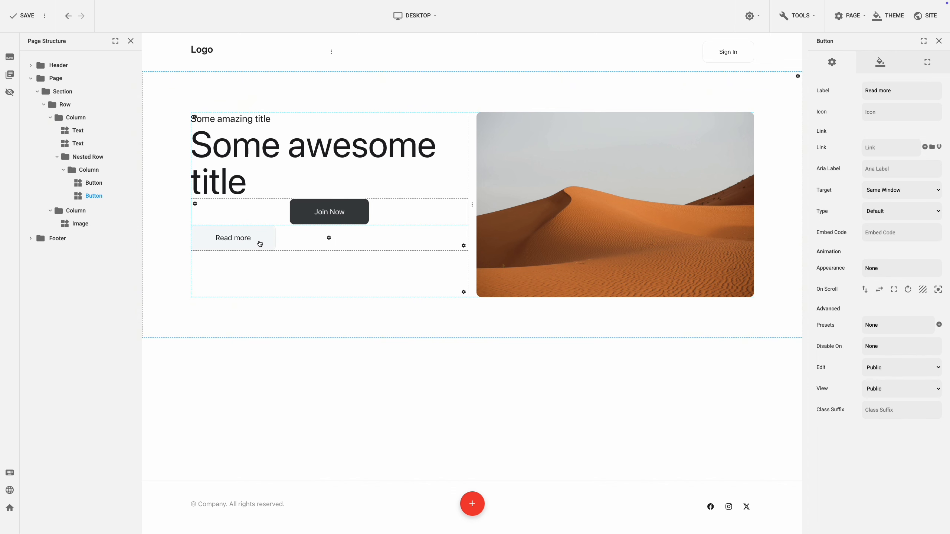
{"action": "triple_click", "coordinate": [873, 92]}
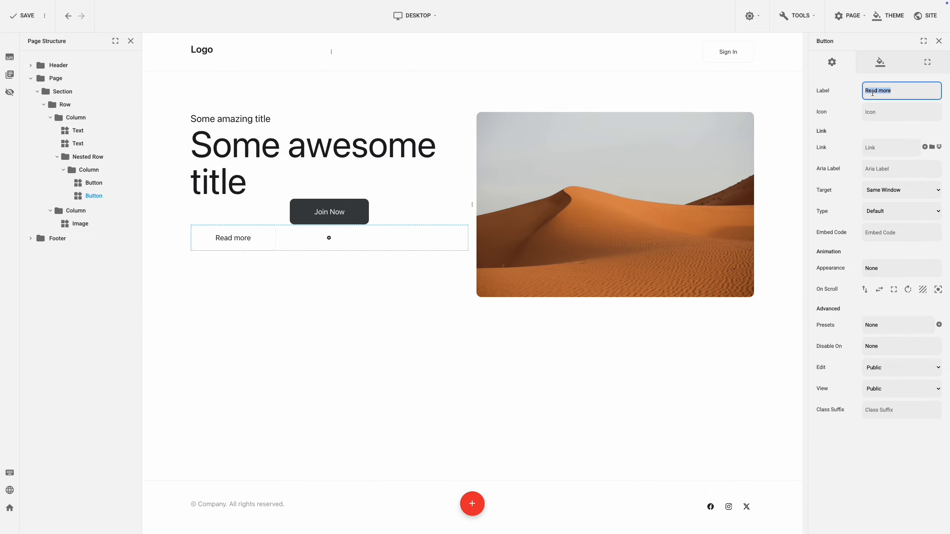
{"action": "type", "text": "Learn more"}
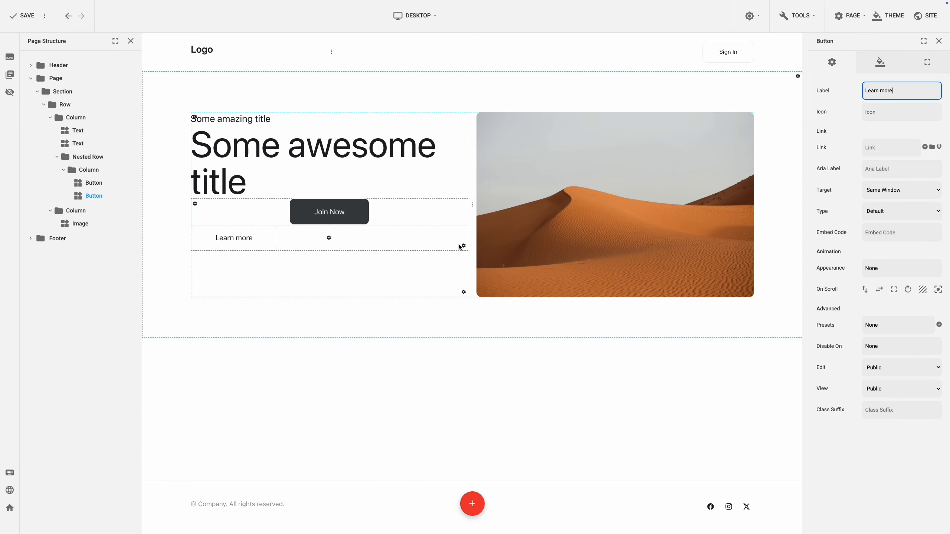
Set the column holding the two buttons to Horizontal direction with a gap of 20.
{"action": "left_click", "coordinate": [463, 247]}
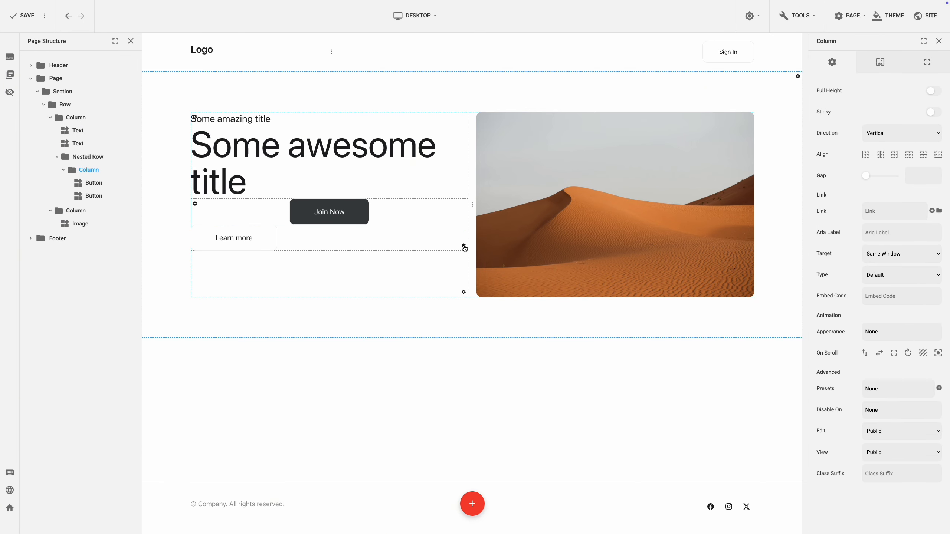
{"action": "left_click", "coordinate": [889, 136]}
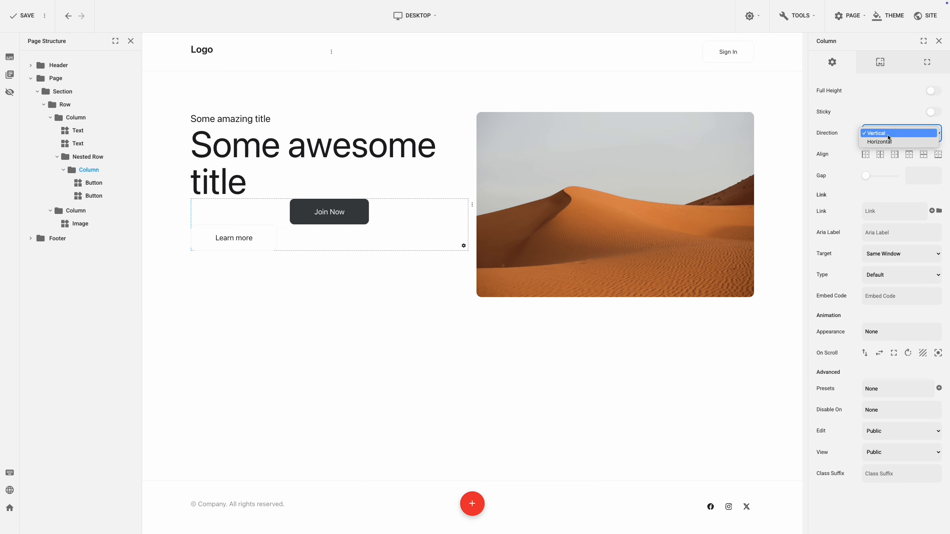
{"action": "left_click", "coordinate": [888, 142]}
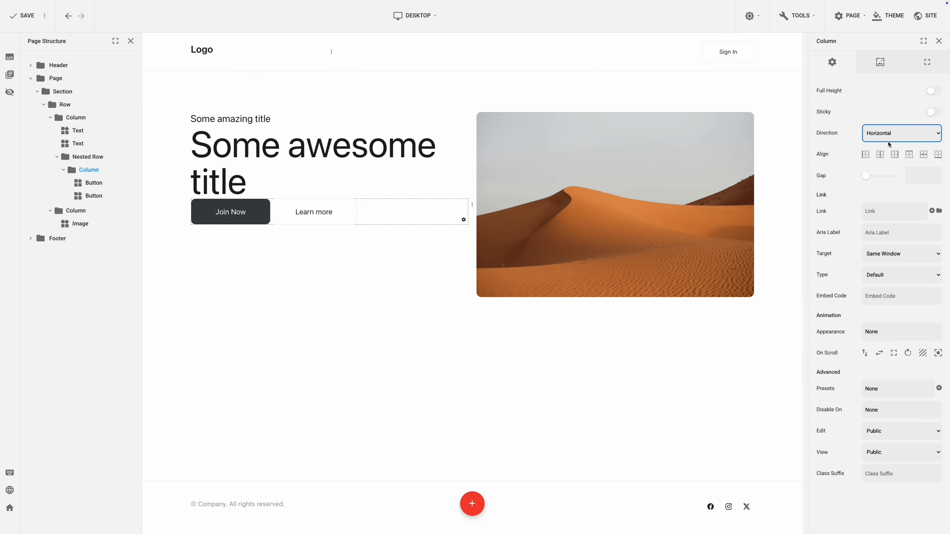
{"action": "left_click", "coordinate": [913, 173]}
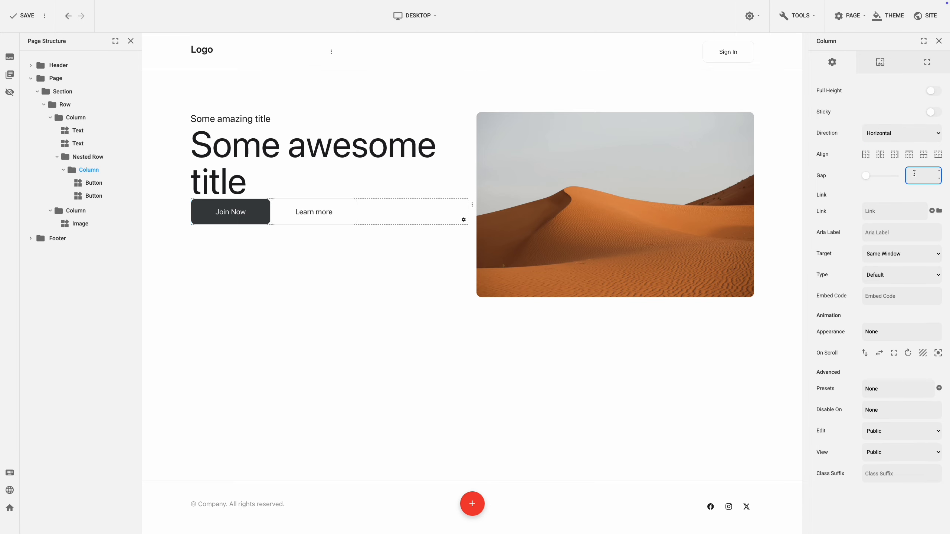
{"action": "type", "text": "20"}
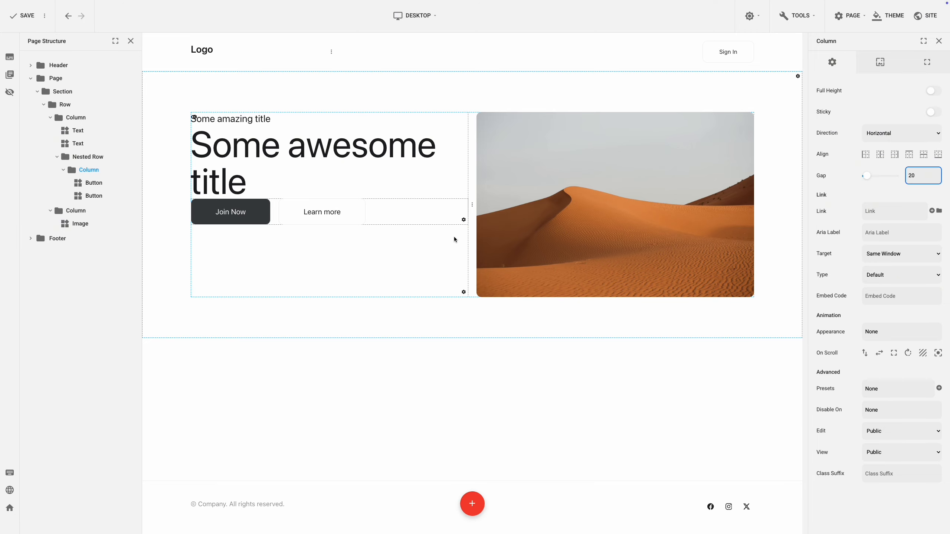
Align the content of the column with the titles and buttons to Middle and set its gap to 40.
{"action": "left_click", "coordinate": [463, 292]}
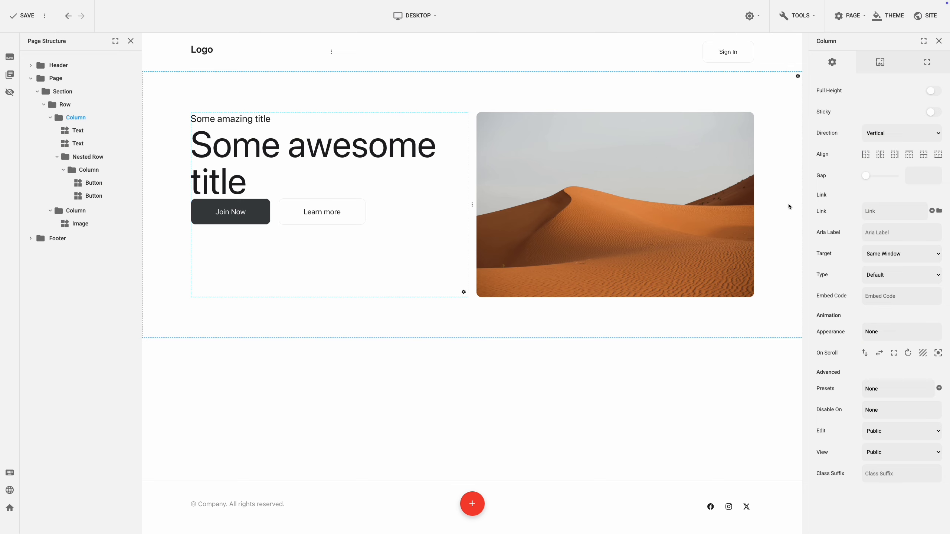
{"action": "left_click", "coordinate": [923, 156]}
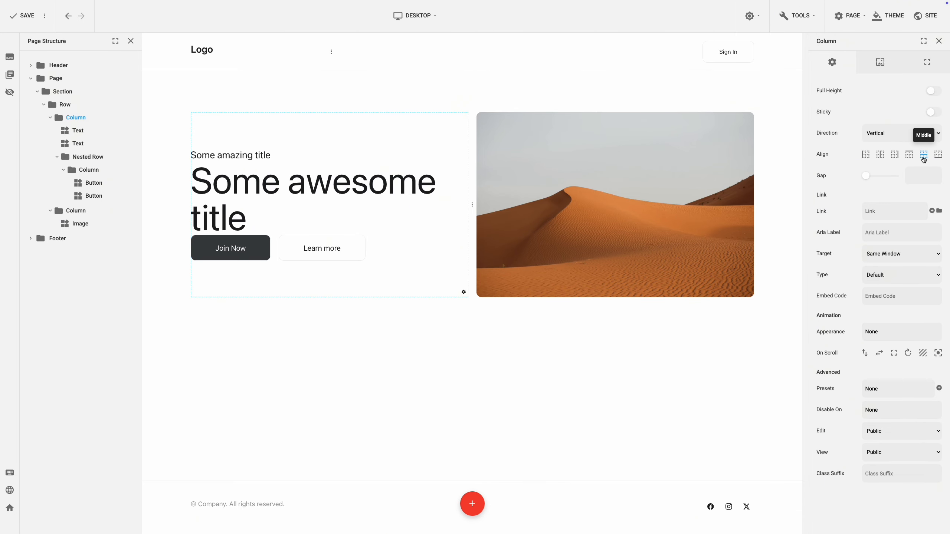
{"action": "left_click", "coordinate": [918, 175]}
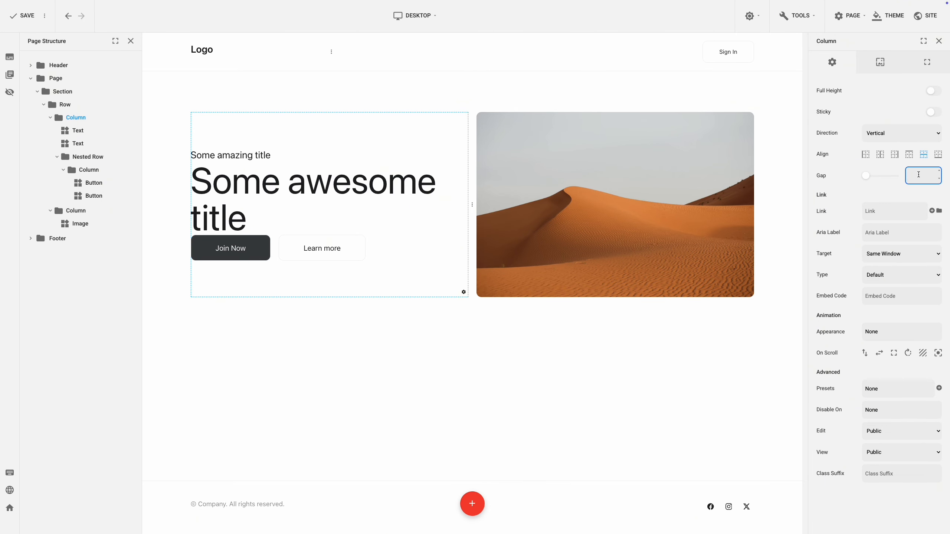
{"action": "type", "text": "40"}
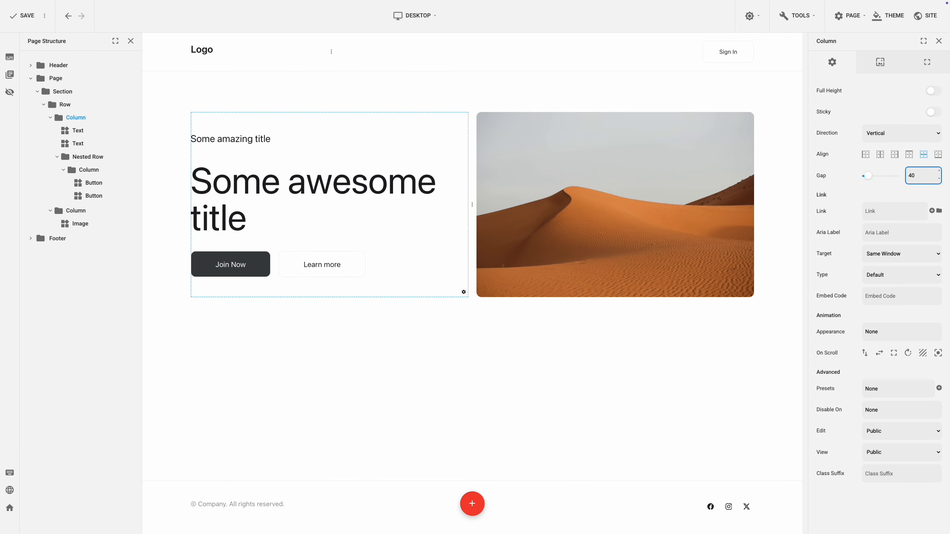
Add a new row with 3 columns to the section, below the hero row.
{"action": "left_click", "coordinate": [452, 370]}
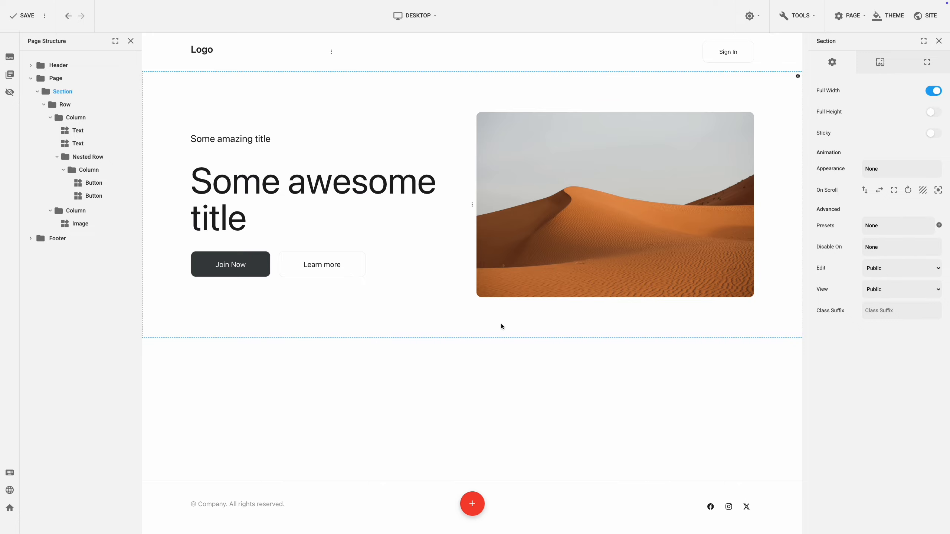
{"action": "right_click", "coordinate": [518, 315]}
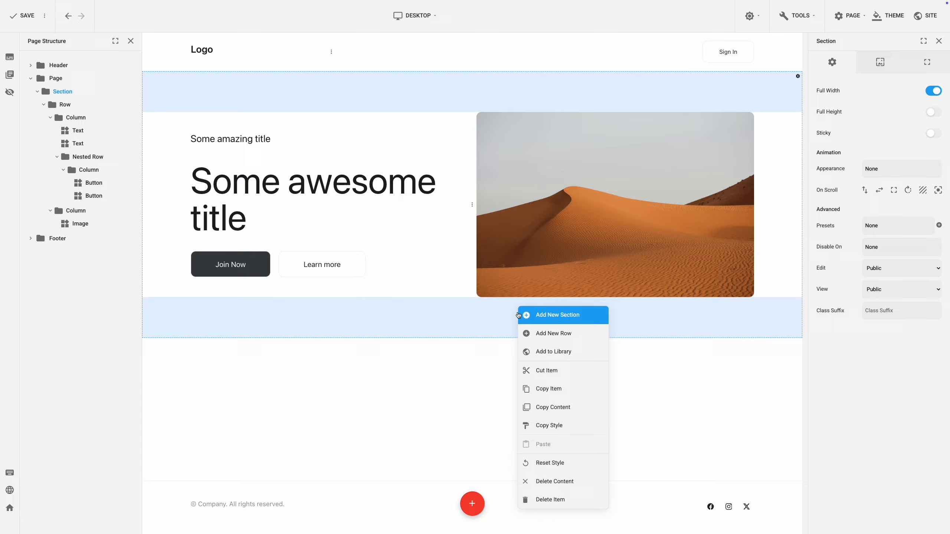
{"action": "left_click", "coordinate": [567, 338]}
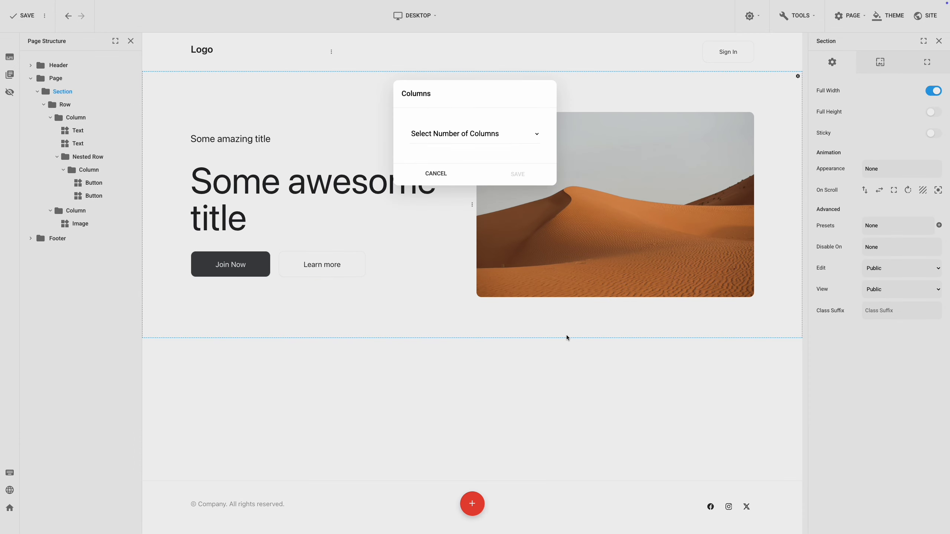
{"action": "left_click", "coordinate": [506, 138]}
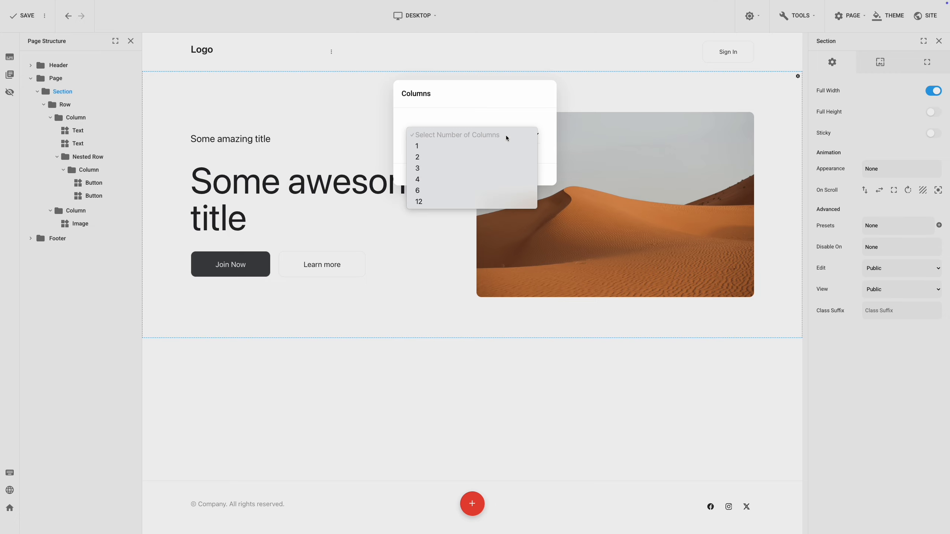
{"action": "left_click", "coordinate": [500, 163]}
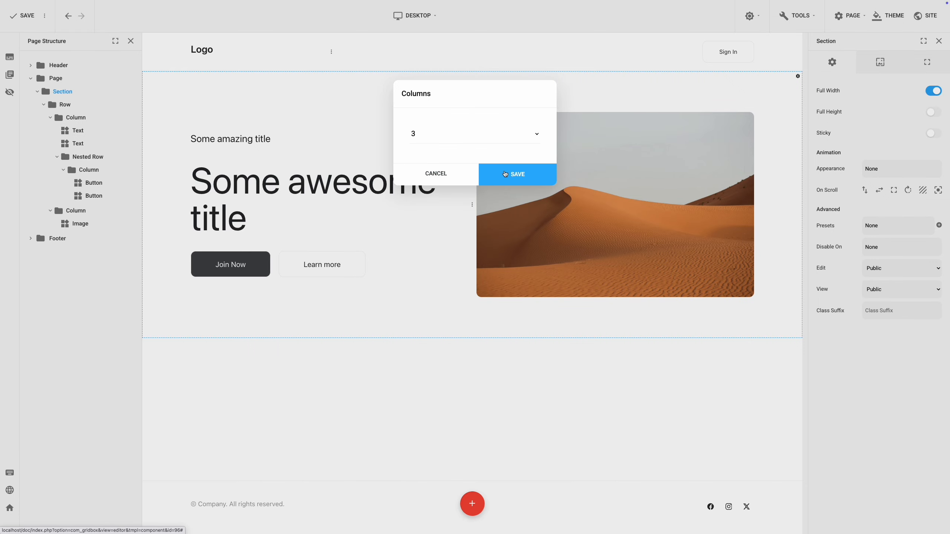
{"action": "left_click", "coordinate": [504, 172]}
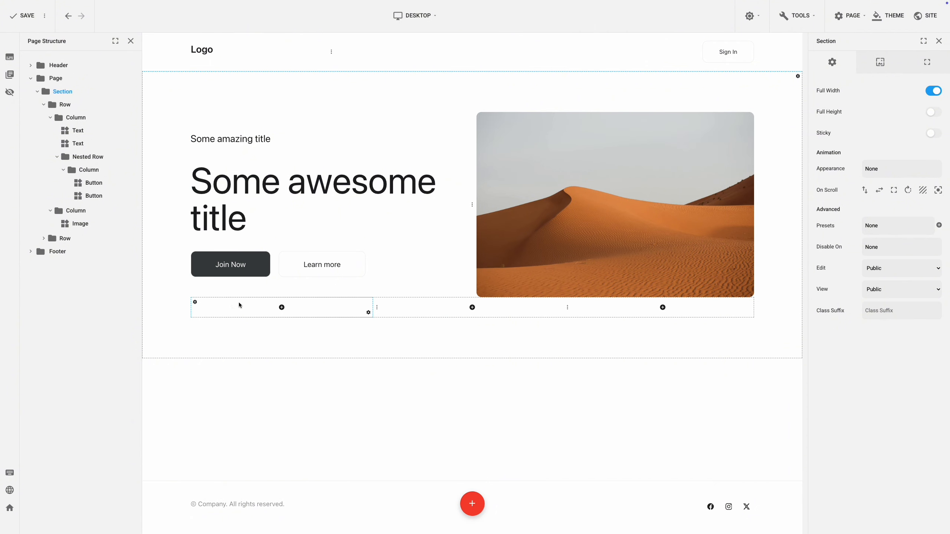
Set the top margin of the new three-column row to 60.
{"action": "left_click", "coordinate": [195, 303]}
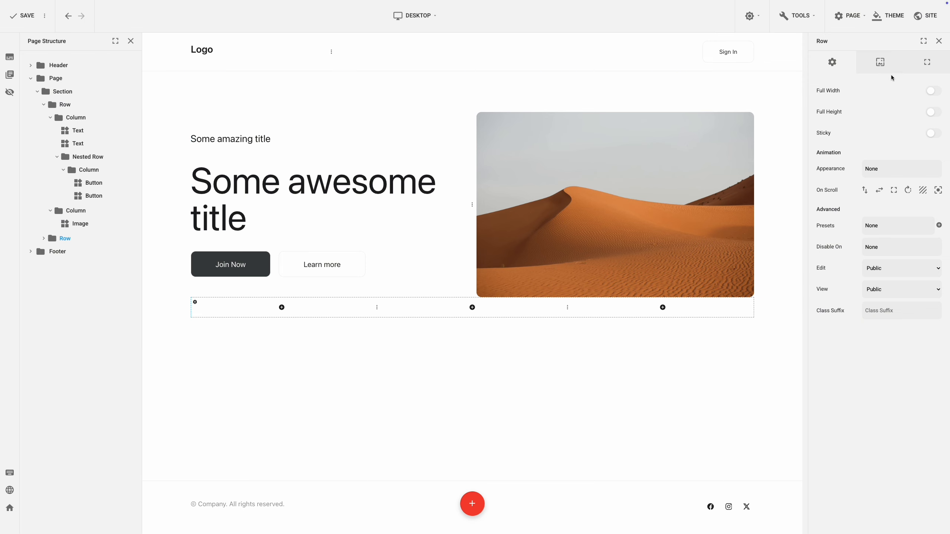
{"action": "left_click", "coordinate": [927, 63]}
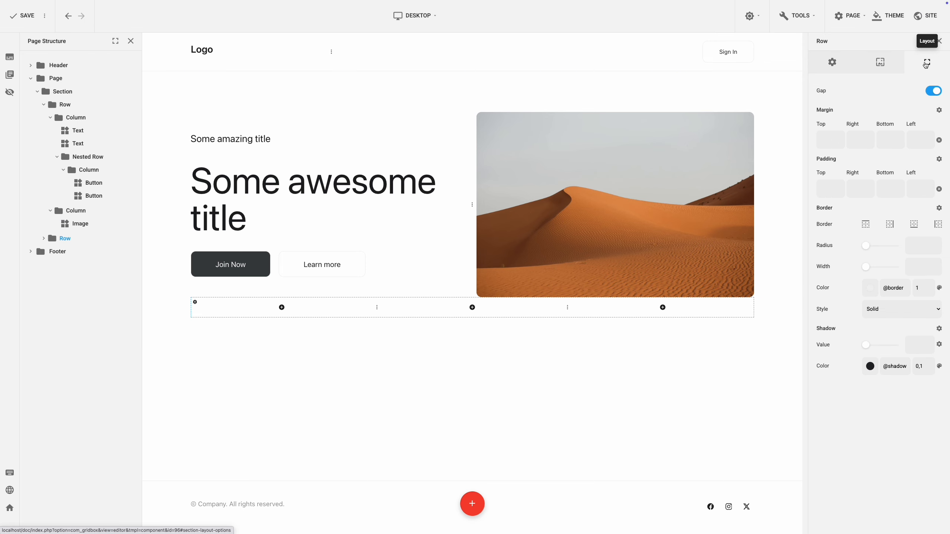
{"action": "left_click", "coordinate": [829, 138]}
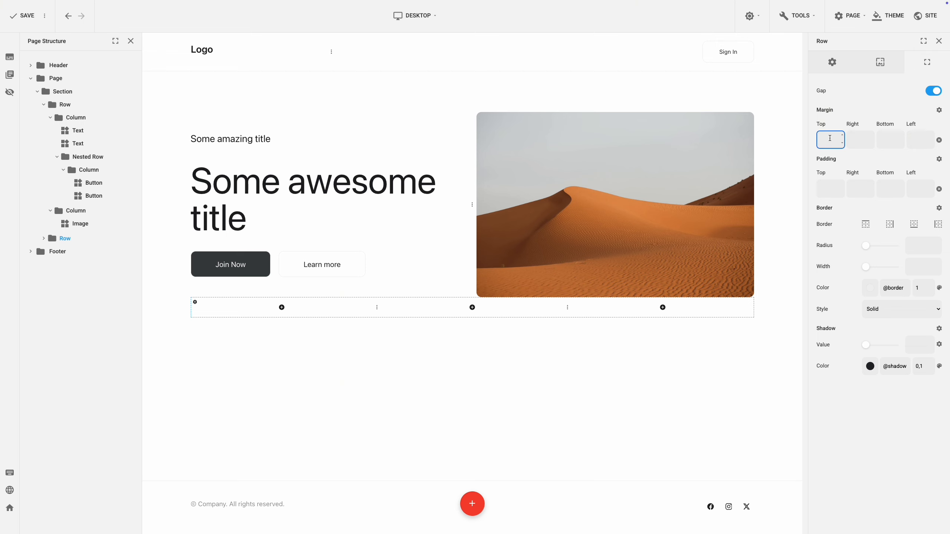
{"action": "type", "text": "60"}
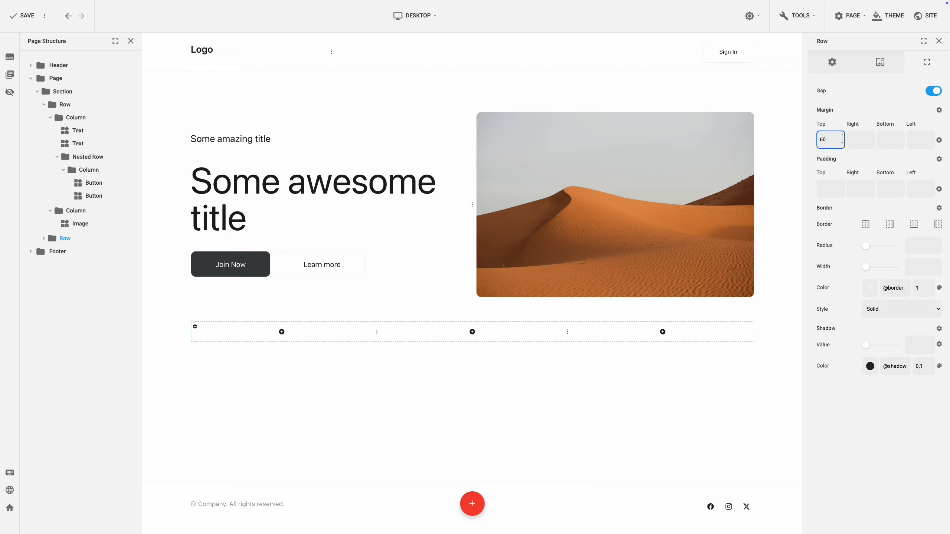
Insert an Icon plugin with the download icon into the first column of the three-column row.
{"action": "left_click", "coordinate": [282, 332]}
{"action": "type", "text": "butt"}
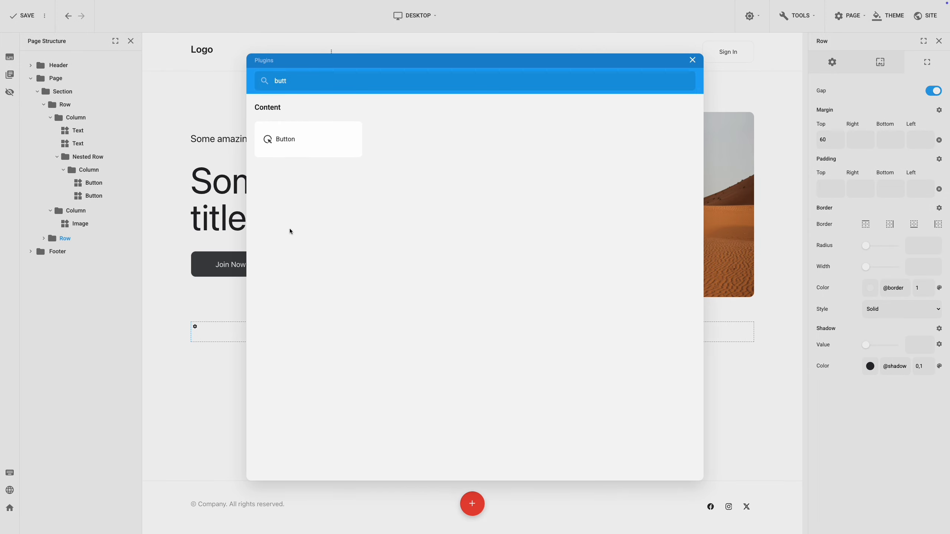
{"action": "left_click_drag", "start_coordinate": [292, 87], "coordinate": [256, 77]}
{"action": "type", "text": "icon"}
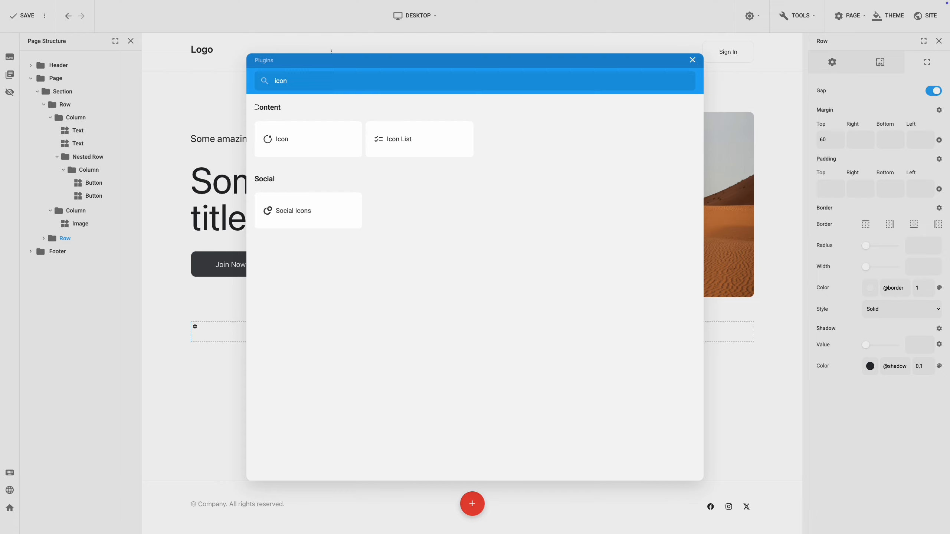
{"action": "left_click", "coordinate": [280, 140]}
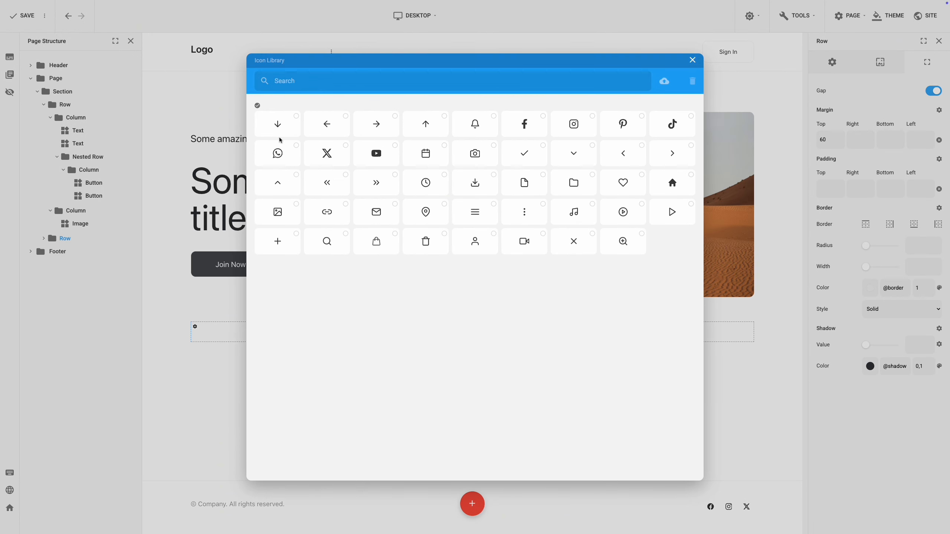
{"action": "left_click", "coordinate": [473, 183]}
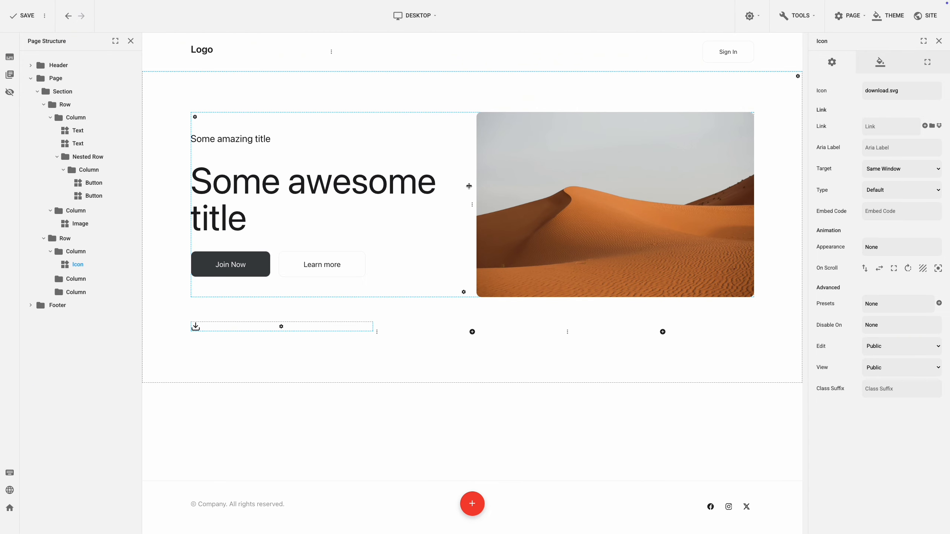
Insert a Text plugin below the download icon in the same column.
{"action": "left_click", "coordinate": [281, 328]}
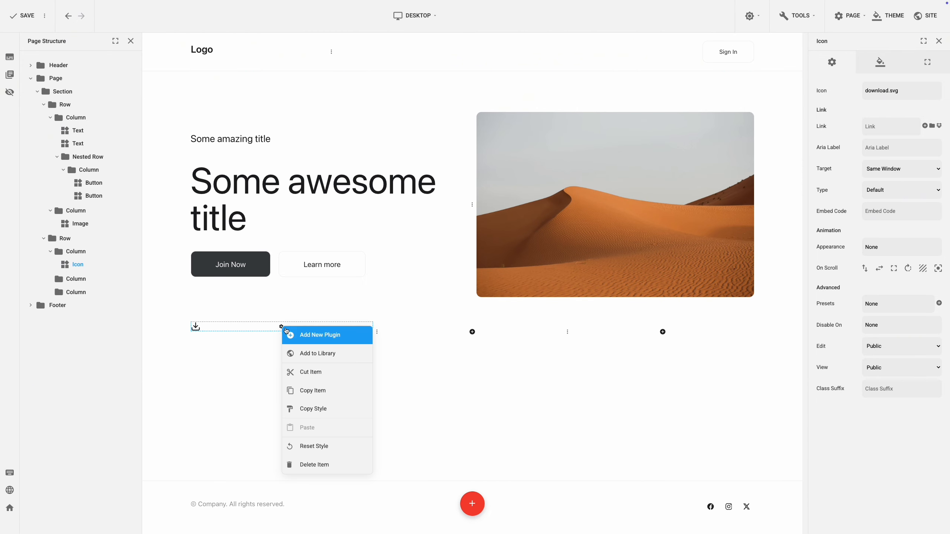
{"action": "left_click", "coordinate": [295, 334]}
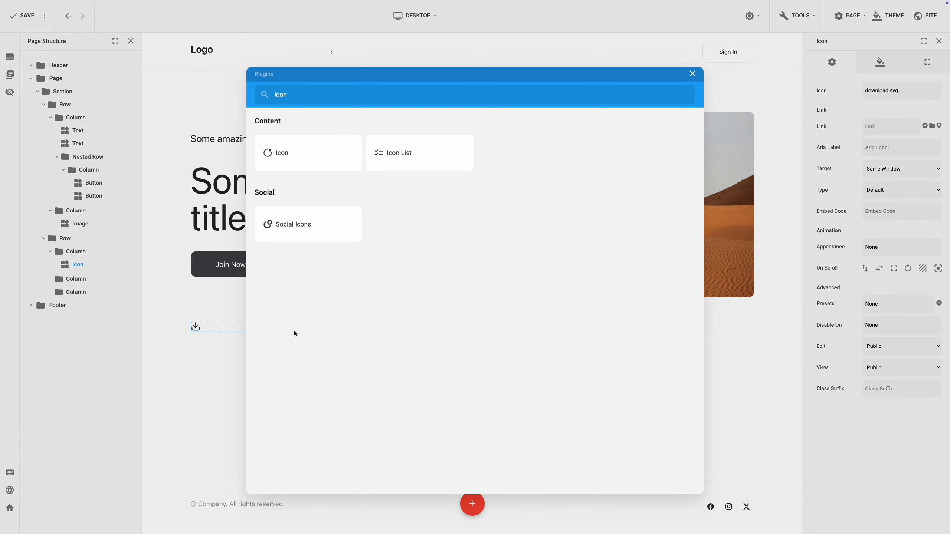
{"action": "left_click_drag", "start_coordinate": [309, 84], "coordinate": [249, 81]}
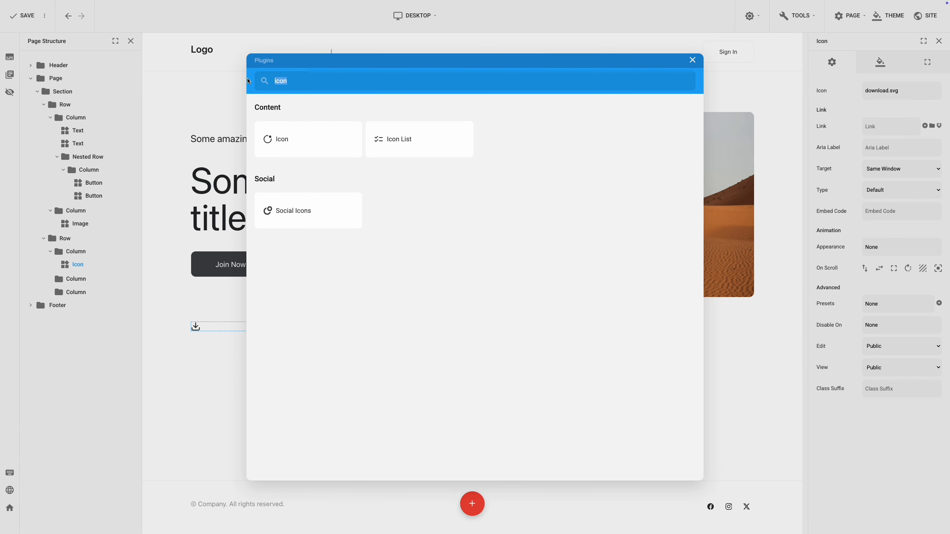
{"action": "type", "text": "text"}
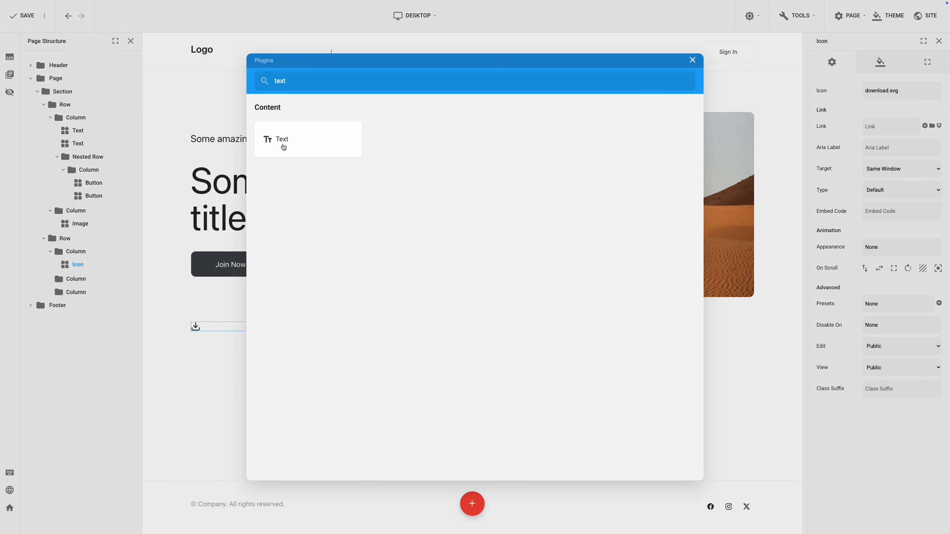
{"action": "left_click", "coordinate": [282, 144]}
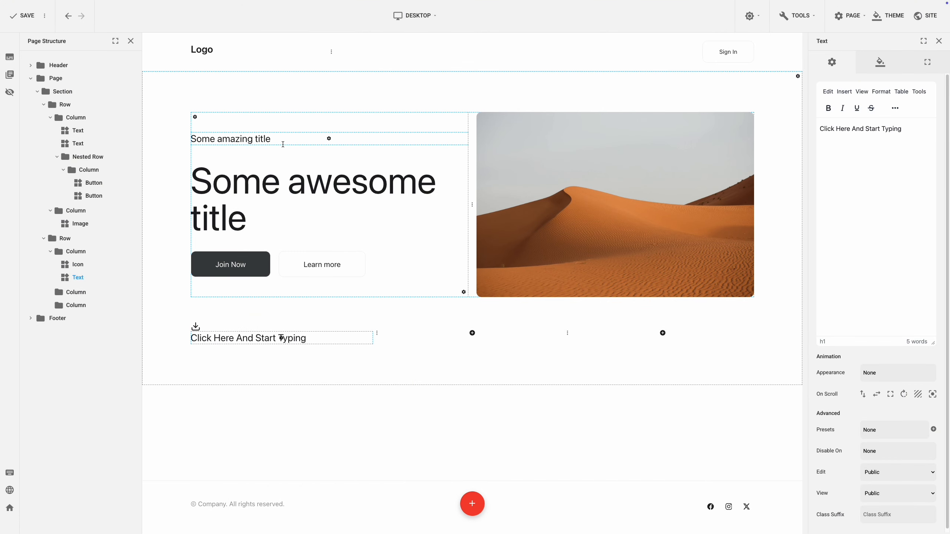
Replace the placeholder text below the download icon with "Feature title".
{"action": "left_click", "coordinate": [861, 129]}
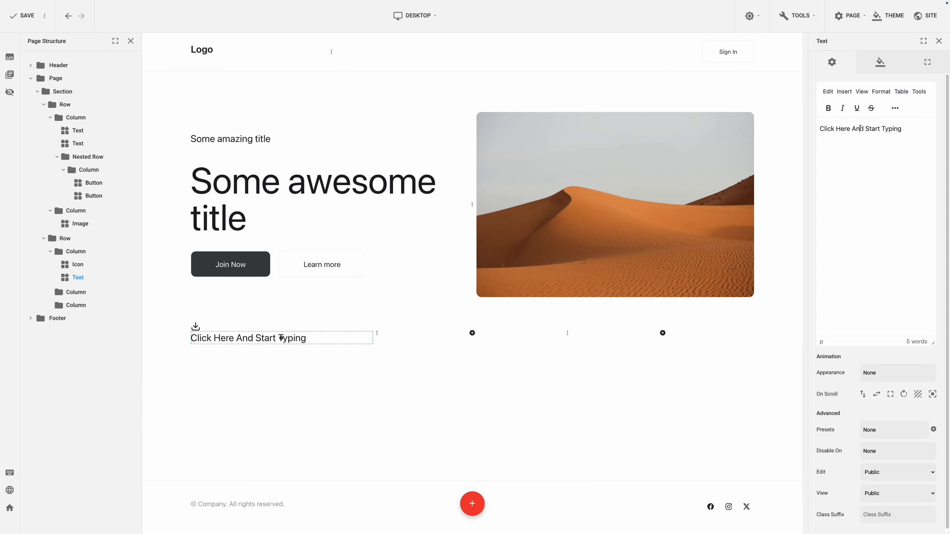
{"action": "triple_click", "coordinate": [860, 128]}
{"action": "type", "text": "Feat"}
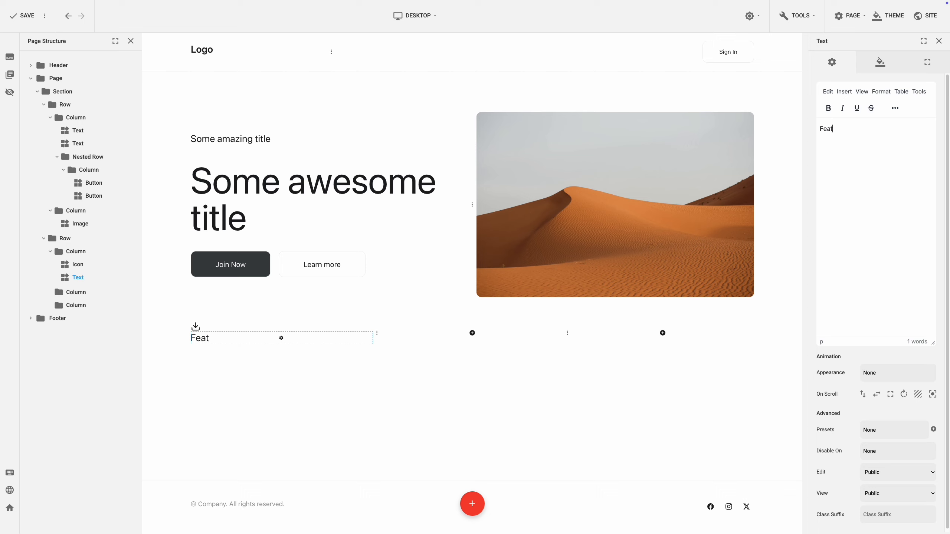
{"action": "type", "text": "ure title"}
Set the padding of the first feature column to 60 on the top, right, bottom and left sides.
{"action": "left_click", "coordinate": [369, 341]}
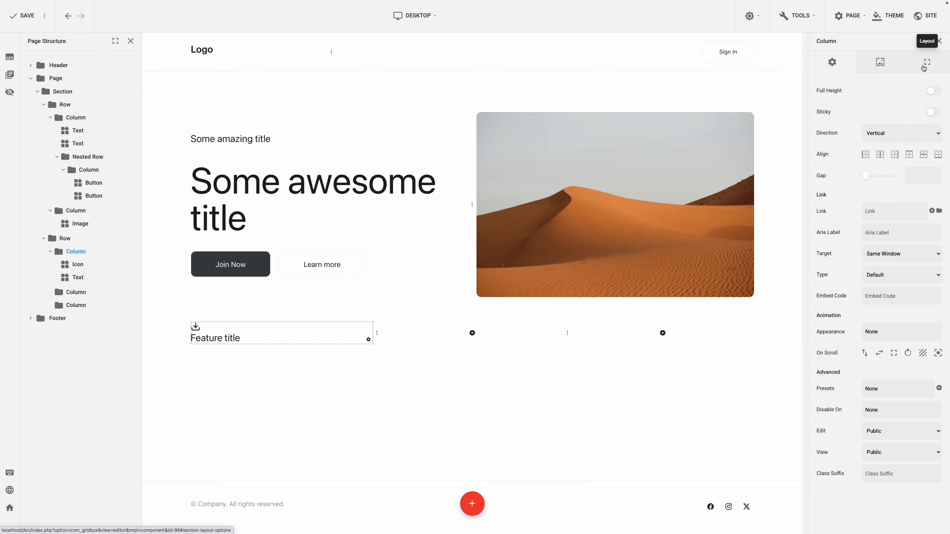
{"action": "left_click", "coordinate": [923, 68]}
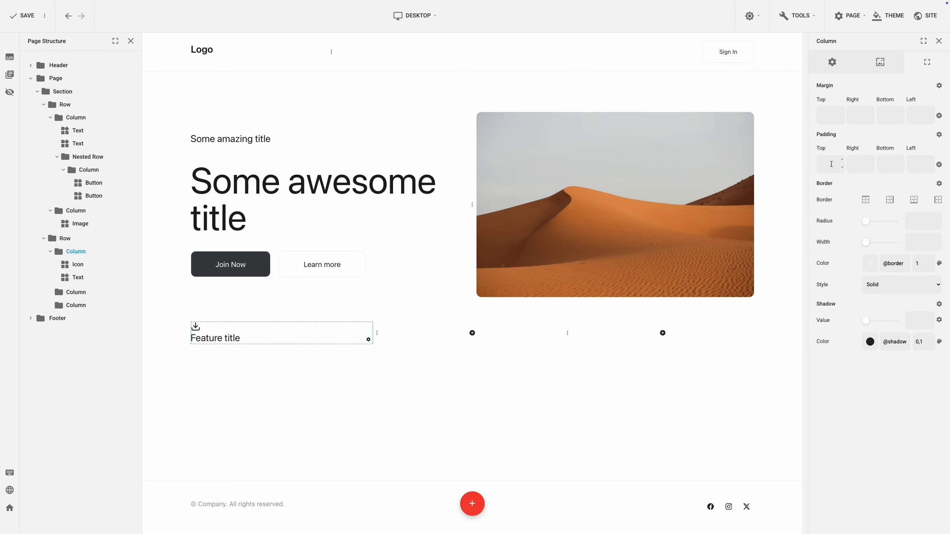
{"action": "left_click", "coordinate": [831, 164]}
{"action": "type", "text": "60"}
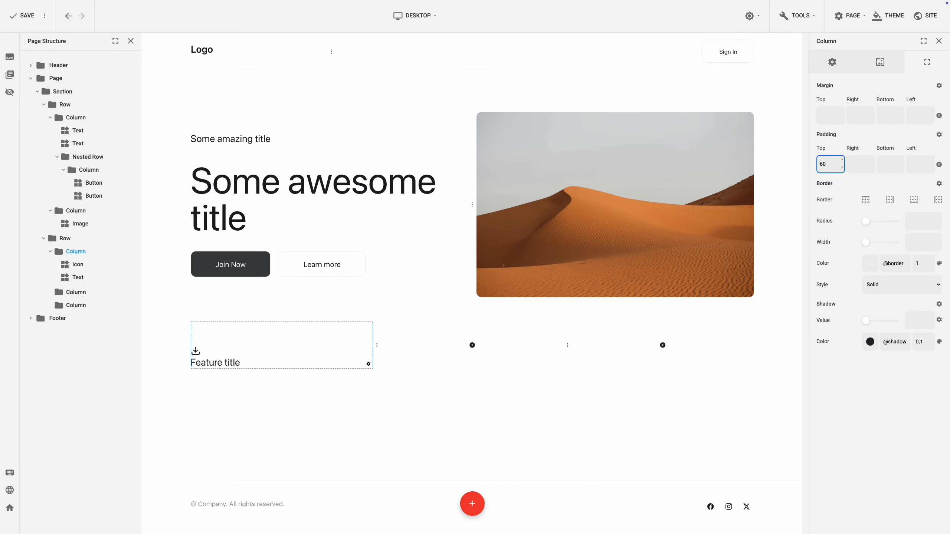
{"action": "key", "text": "ctrl+a"}
{"action": "left_click", "coordinate": [859, 164]}
{"action": "type", "text": "60"}
{"action": "left_click", "coordinate": [891, 164]}
{"action": "type", "text": "60"}
{"action": "left_click", "coordinate": [911, 163]}
{"action": "type", "text": "60"}
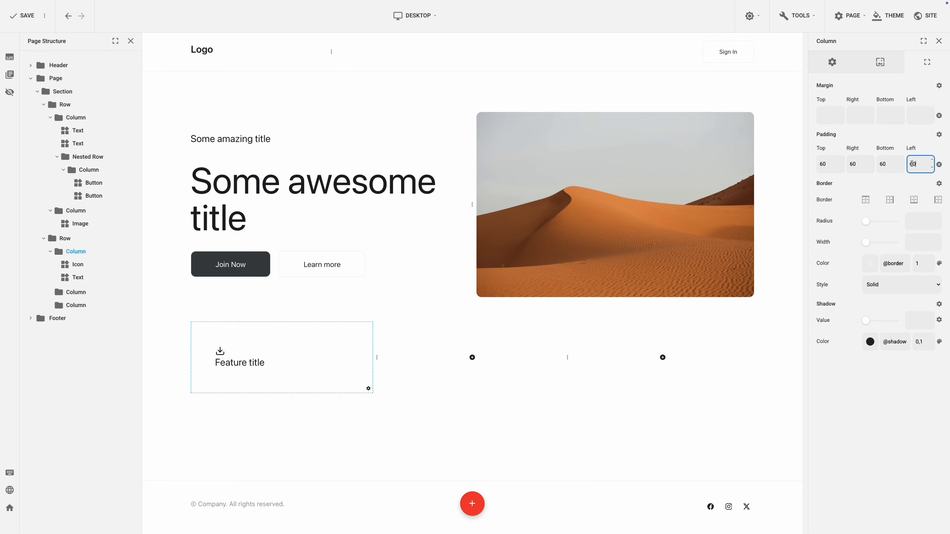
Enable the first feature column's border on all four sides, with radius 20 and width 1.
{"action": "left_click", "coordinate": [865, 200]}
{"action": "left_click", "coordinate": [889, 199]}
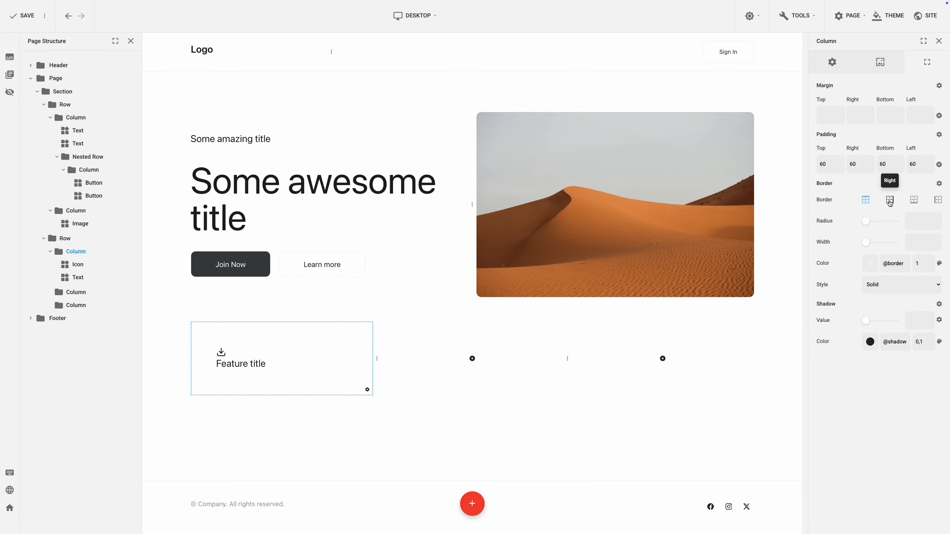
{"action": "left_click", "coordinate": [913, 200]}
{"action": "left_click", "coordinate": [938, 200]}
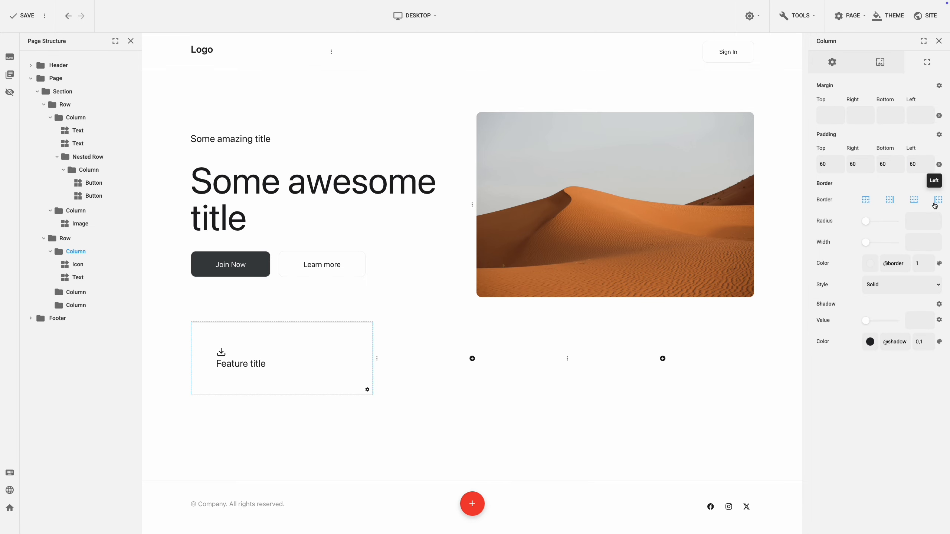
{"action": "left_click", "coordinate": [920, 219]}
{"action": "type", "text": "20"}
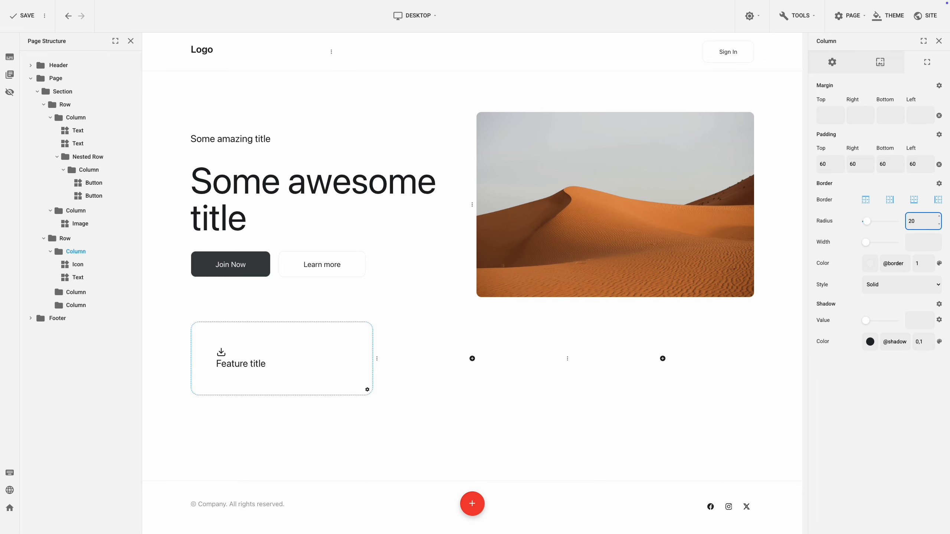
{"action": "left_click", "coordinate": [914, 242]}
{"action": "type", "text": "1"}
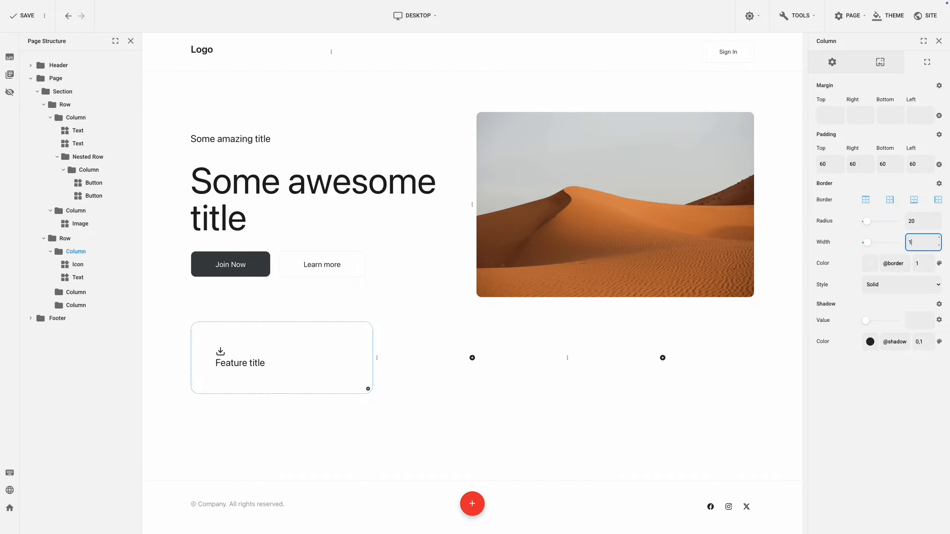
Set the gap between the icon and text in the first feature column to 20.
{"action": "left_click", "coordinate": [832, 62]}
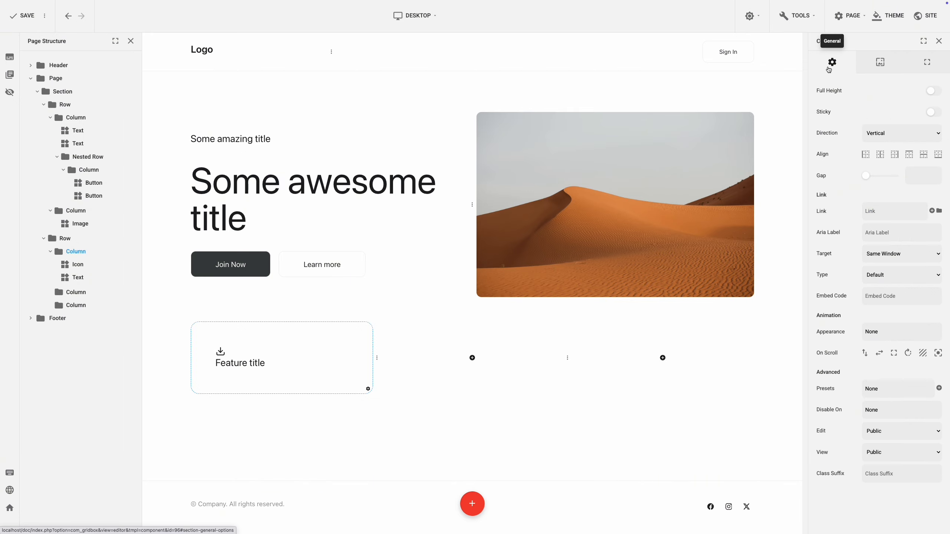
{"action": "left_click", "coordinate": [913, 172]}
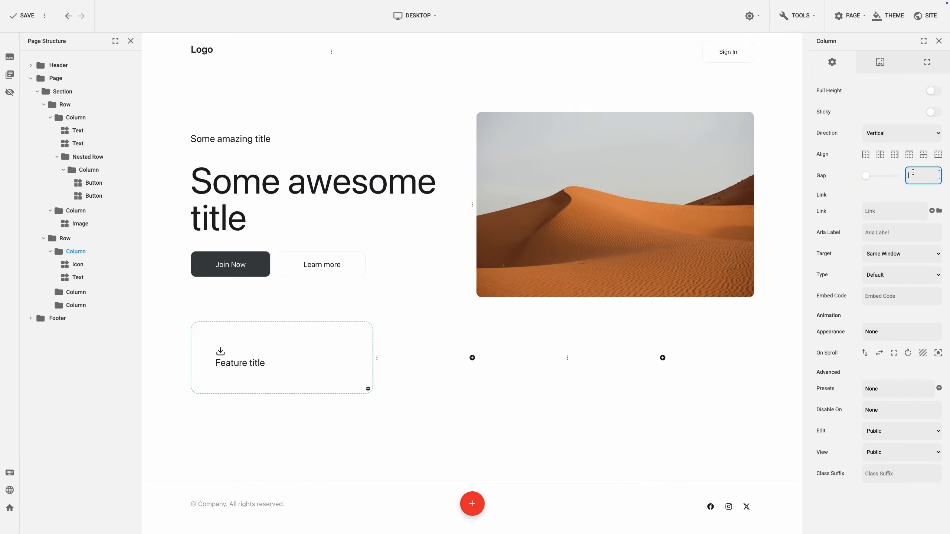
{"action": "type", "text": "20"}
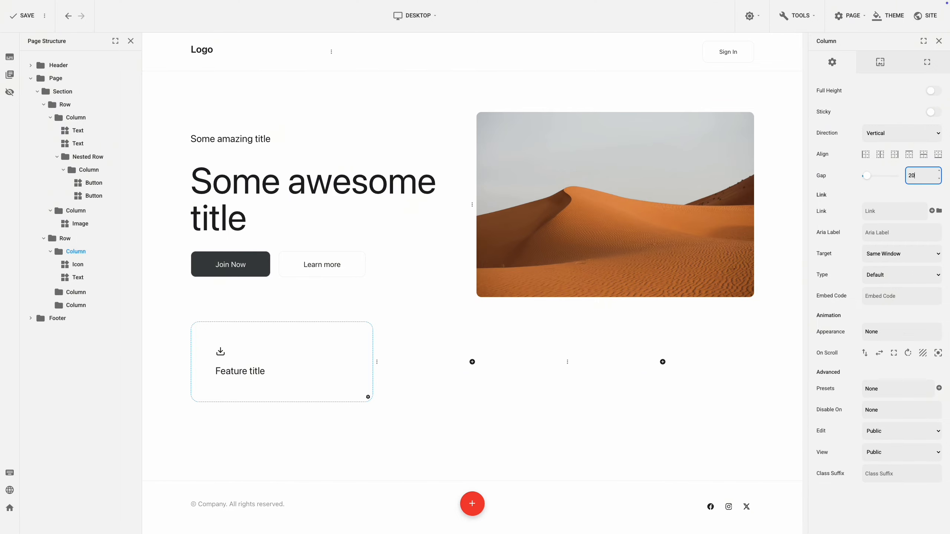
{"action": "left_click", "coordinate": [503, 416]}
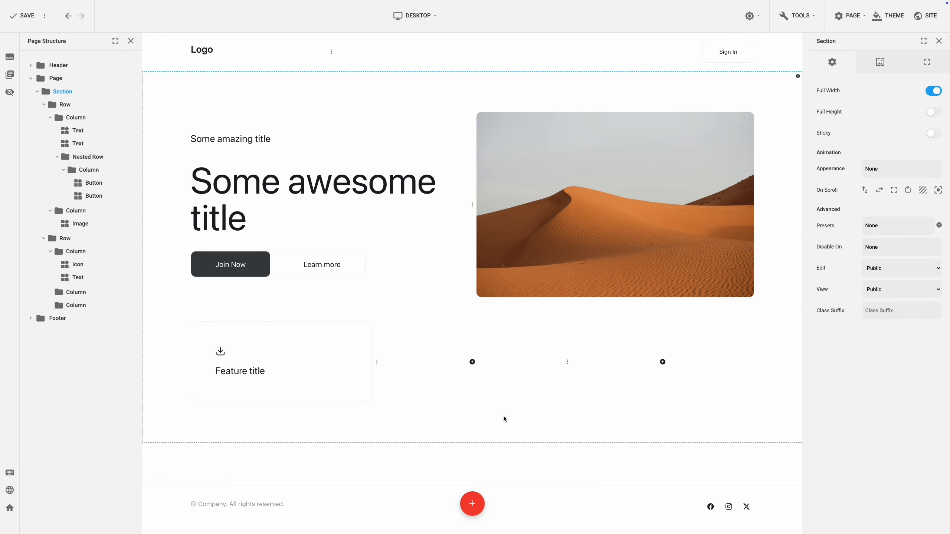
Copy the first feature column's content and paste it into the second and third columns of the same row.
{"action": "right_click", "coordinate": [368, 399]}
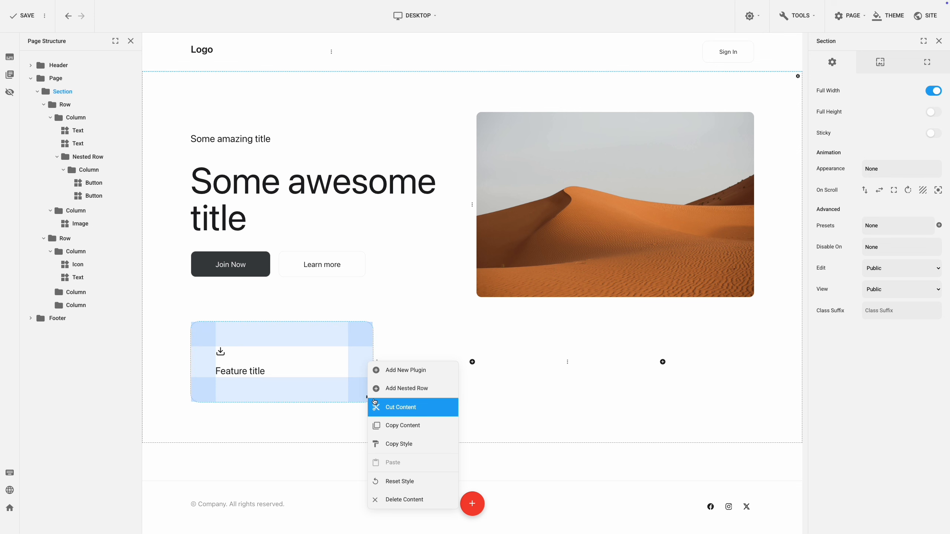
{"action": "left_click", "coordinate": [398, 425]}
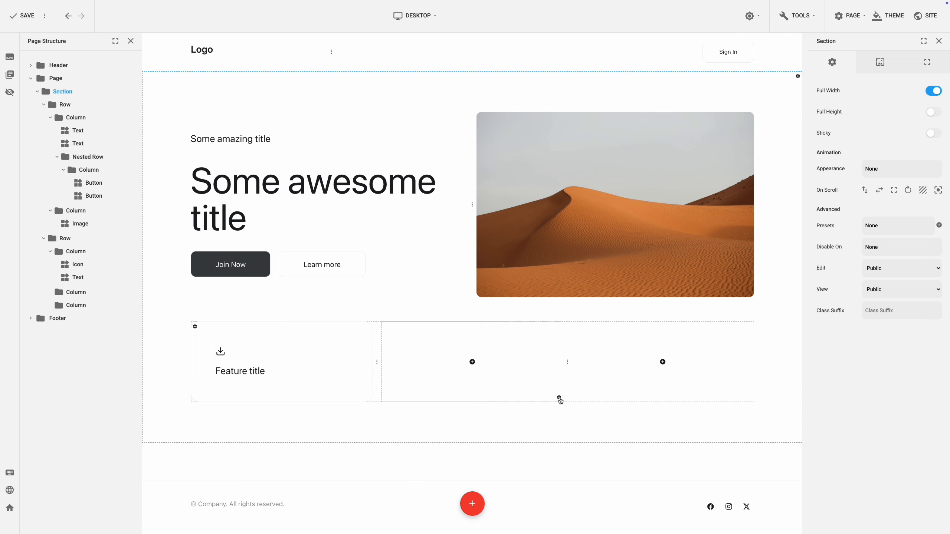
{"action": "left_click", "coordinate": [559, 398]}
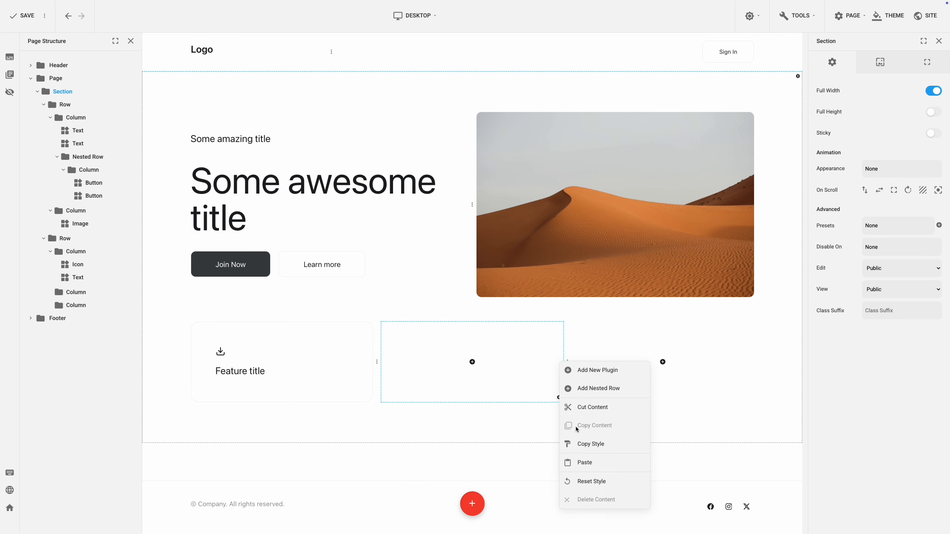
{"action": "left_click", "coordinate": [587, 463]}
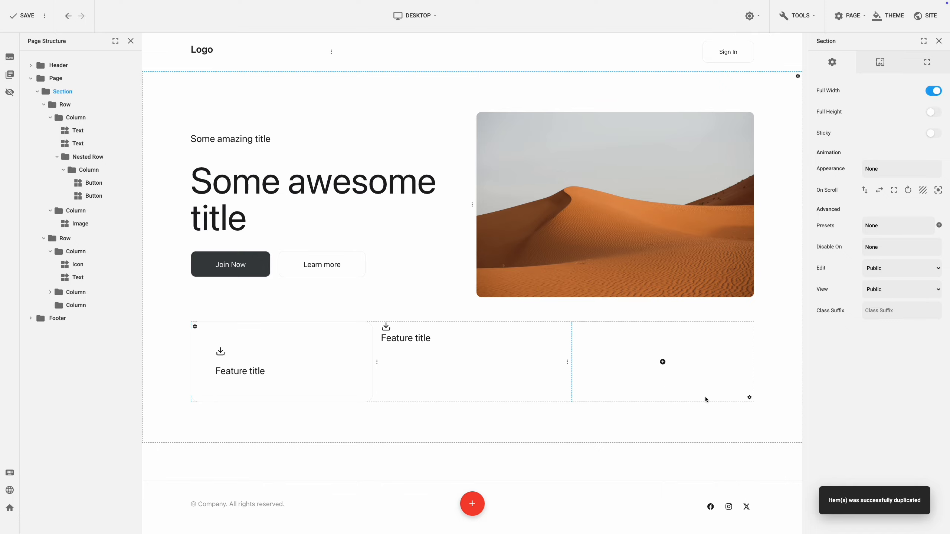
{"action": "left_click", "coordinate": [749, 398]}
{"action": "left_click", "coordinate": [775, 461]}
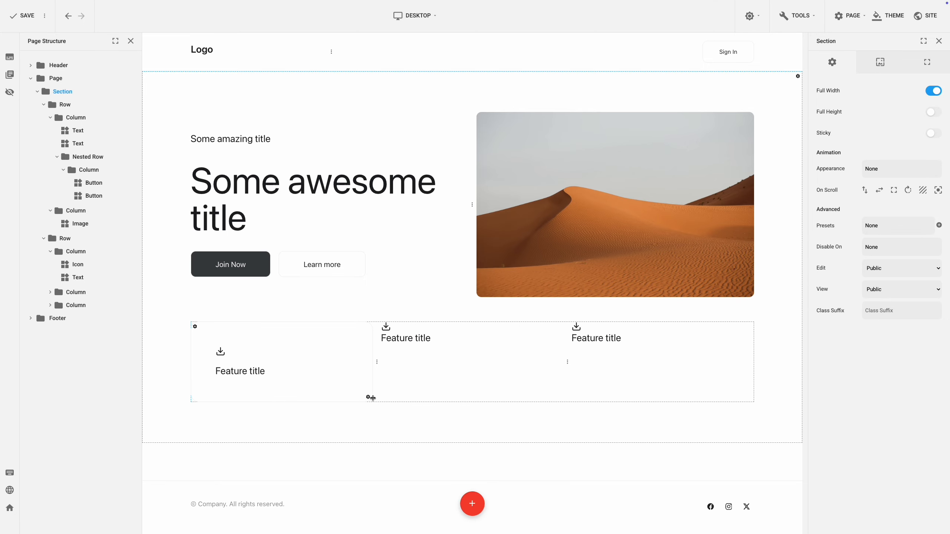
Copy the first feature column's style and paste it onto the second and third feature columns.
{"action": "left_click", "coordinate": [368, 396]}
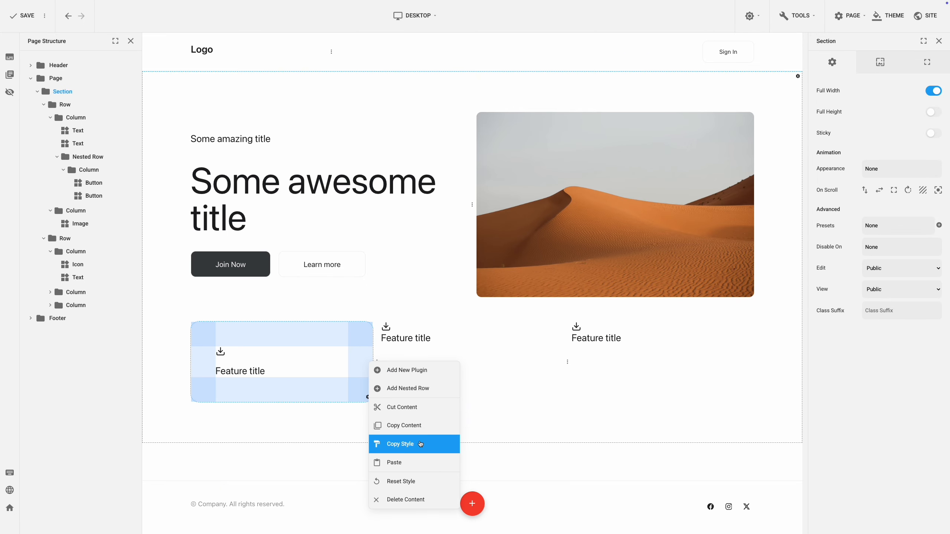
{"action": "left_click", "coordinate": [420, 444]}
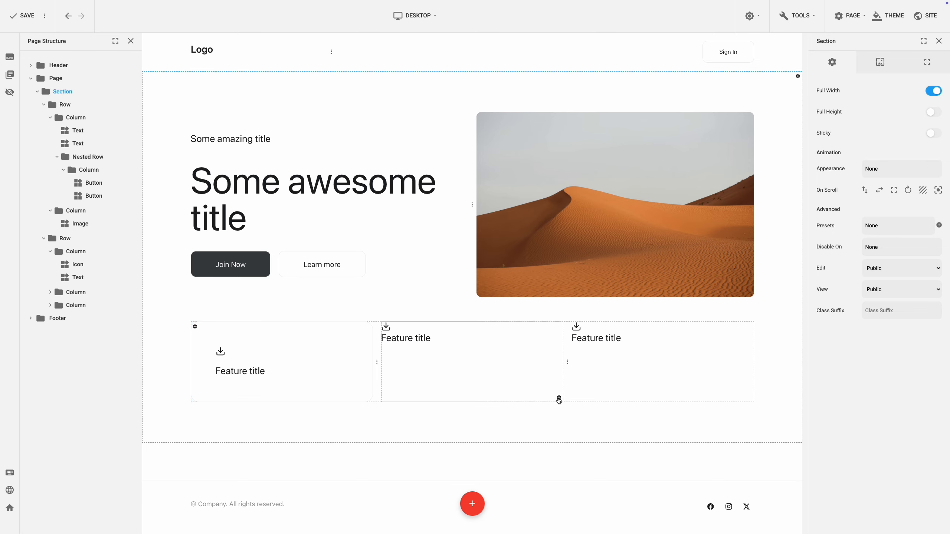
{"action": "left_click", "coordinate": [558, 400]}
{"action": "left_click", "coordinate": [593, 458]}
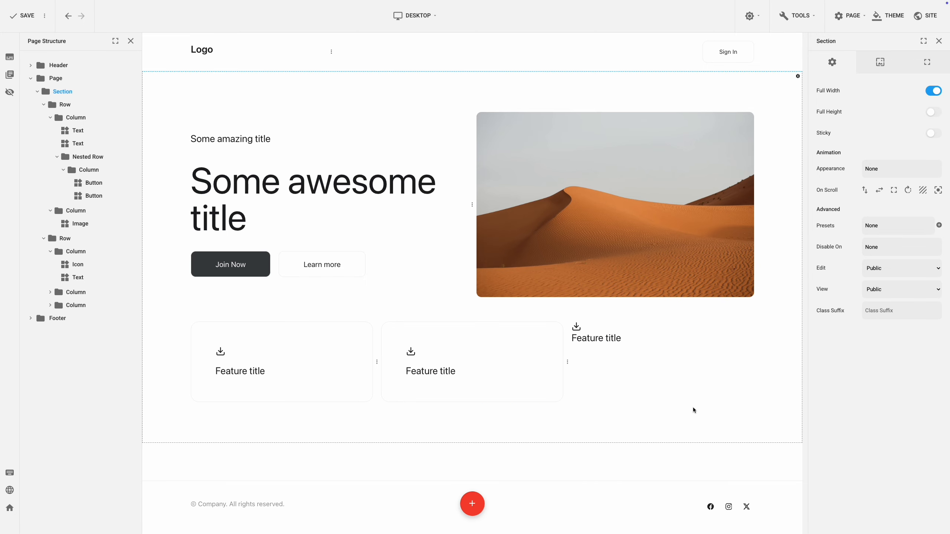
{"action": "left_click", "coordinate": [749, 398]}
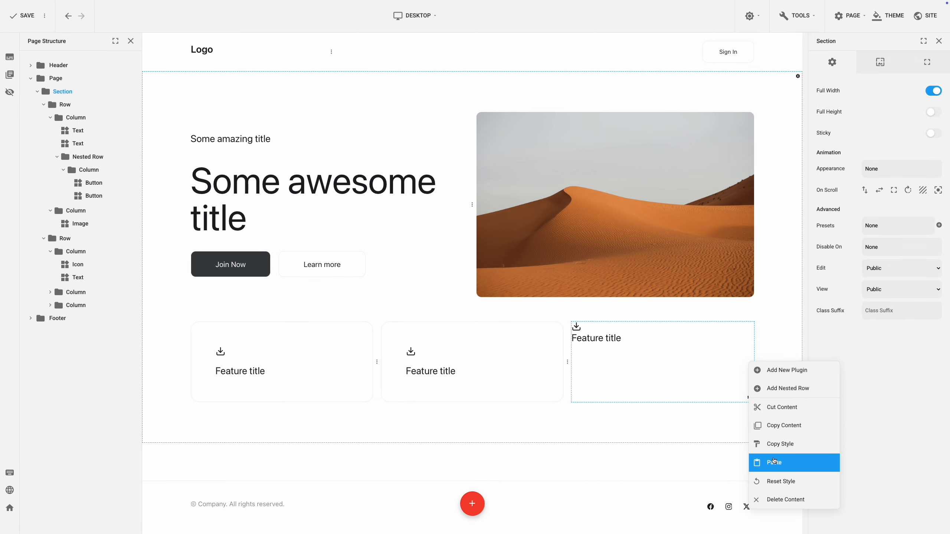
{"action": "left_click", "coordinate": [771, 460]}
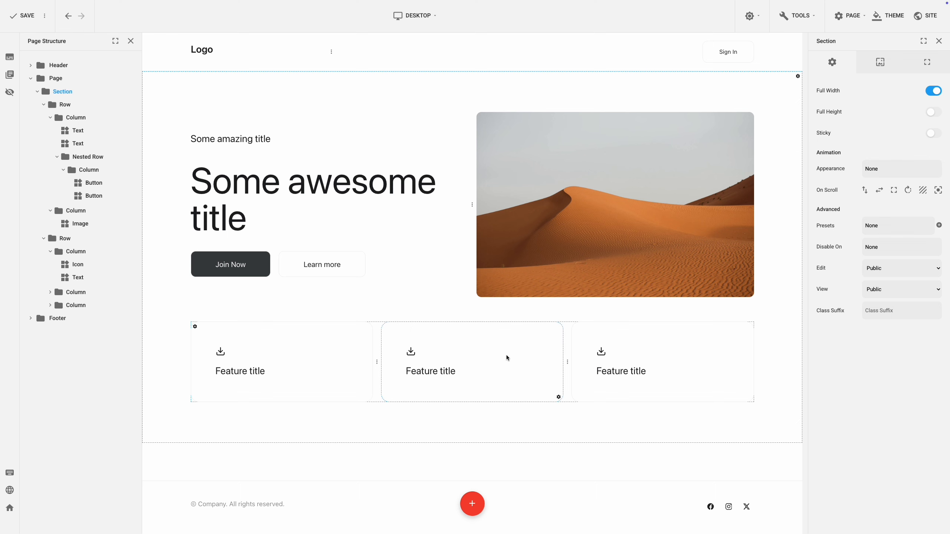
Change the icon in the second feature column to the heart icon.
{"action": "left_click", "coordinate": [473, 353]}
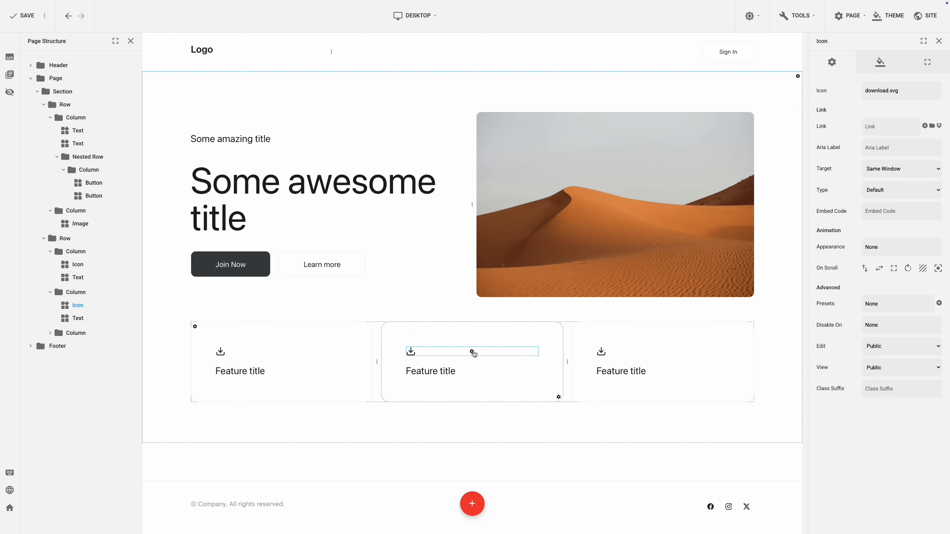
{"action": "left_click", "coordinate": [888, 93]}
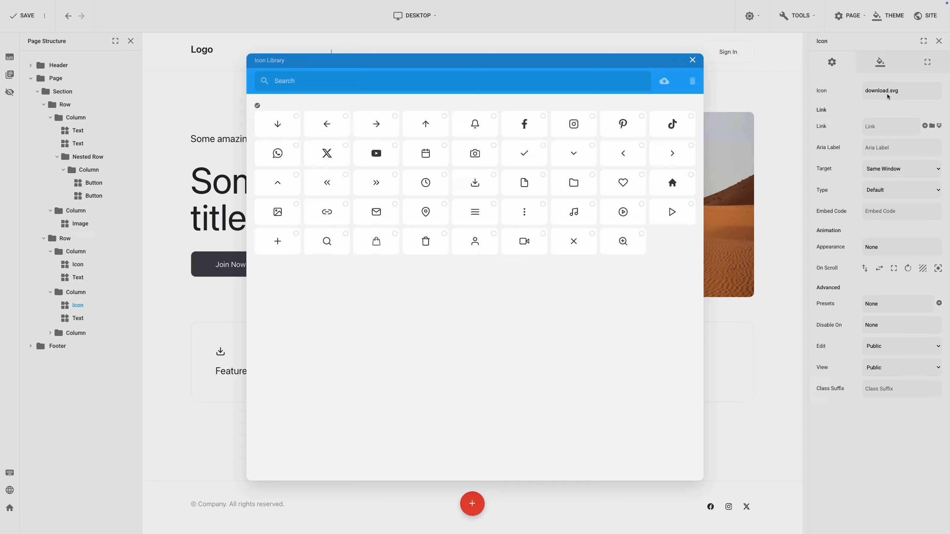
{"action": "left_click", "coordinate": [624, 183]}
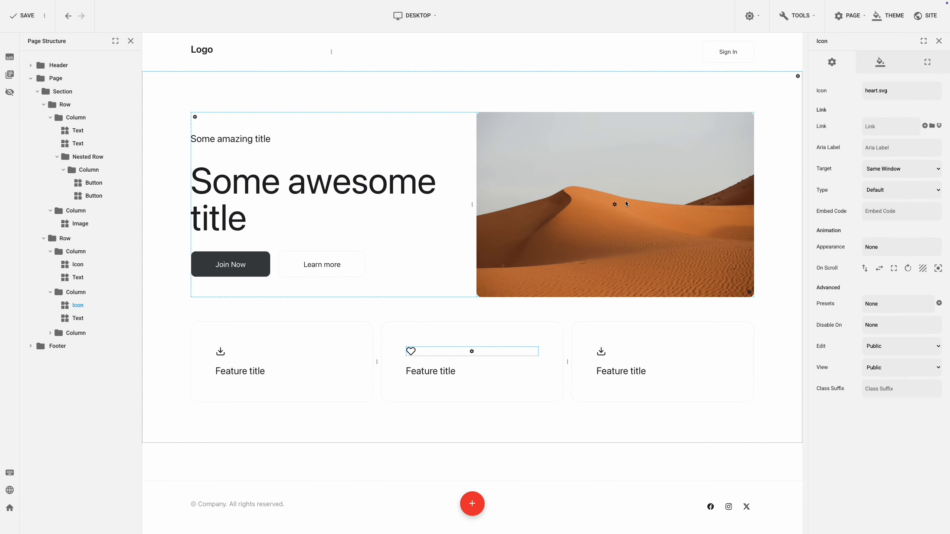
Change the icon in the third feature column to the play-circle icon.
{"action": "left_click", "coordinate": [663, 353]}
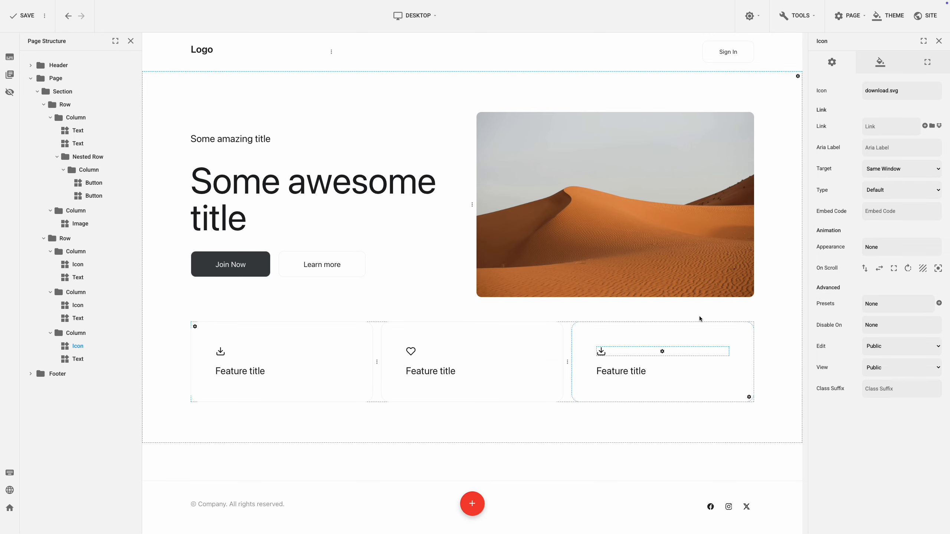
{"action": "left_click", "coordinate": [909, 91]}
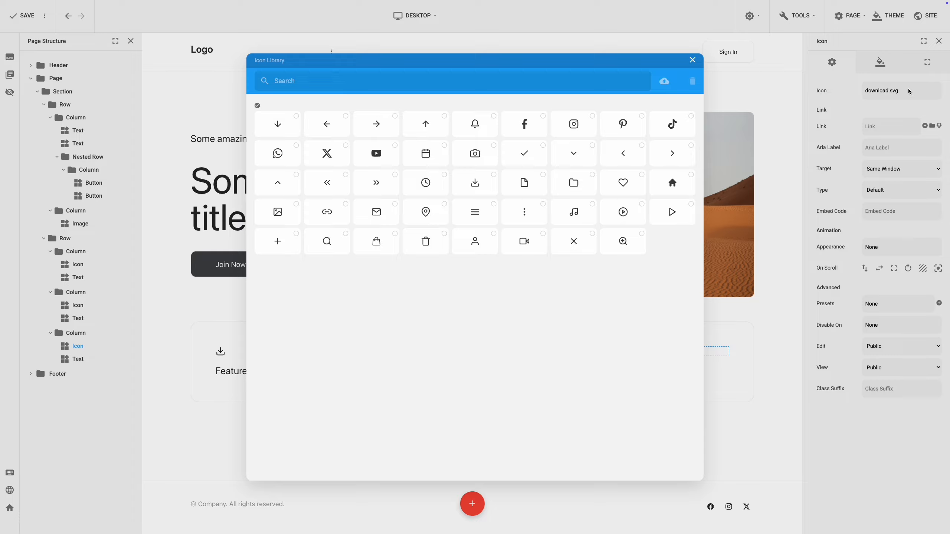
{"action": "left_click", "coordinate": [623, 212]}
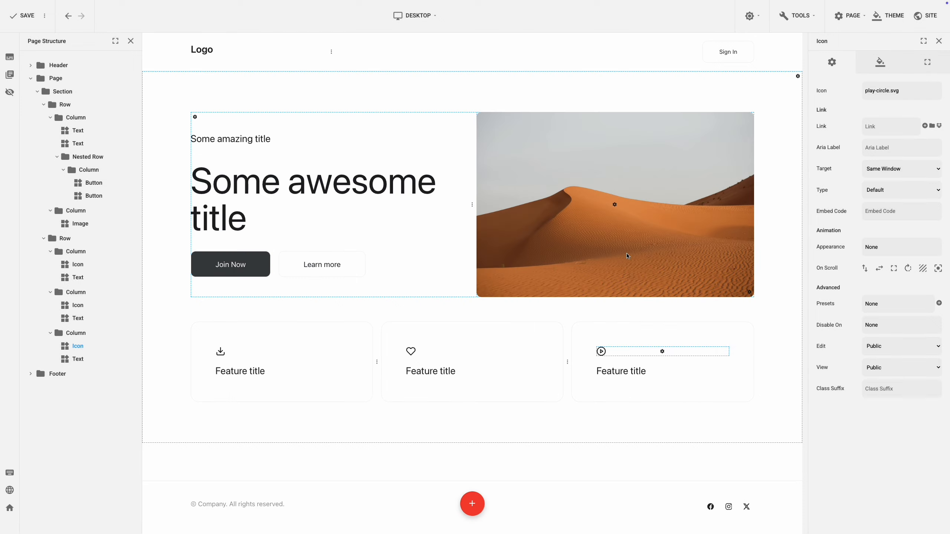
{"action": "left_click", "coordinate": [673, 421]}
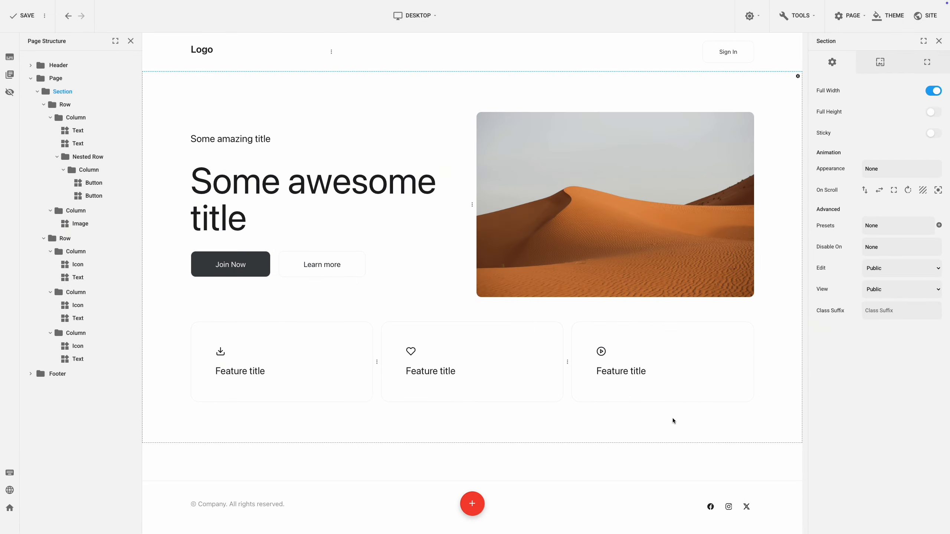